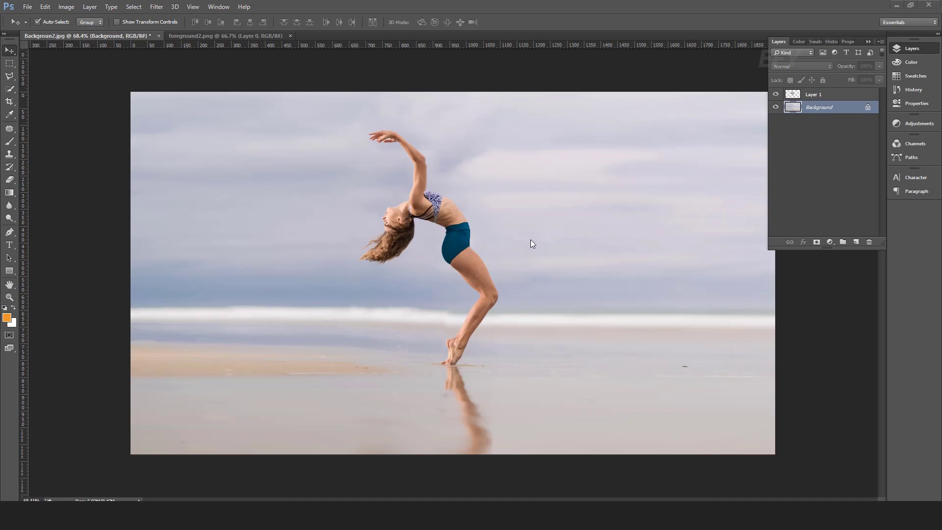
Toggle the visibility of Layer 1 and Background to inspect the cut-out dancer and the retouched beach separately.
{"action": "left_click", "coordinate": [776, 94]}
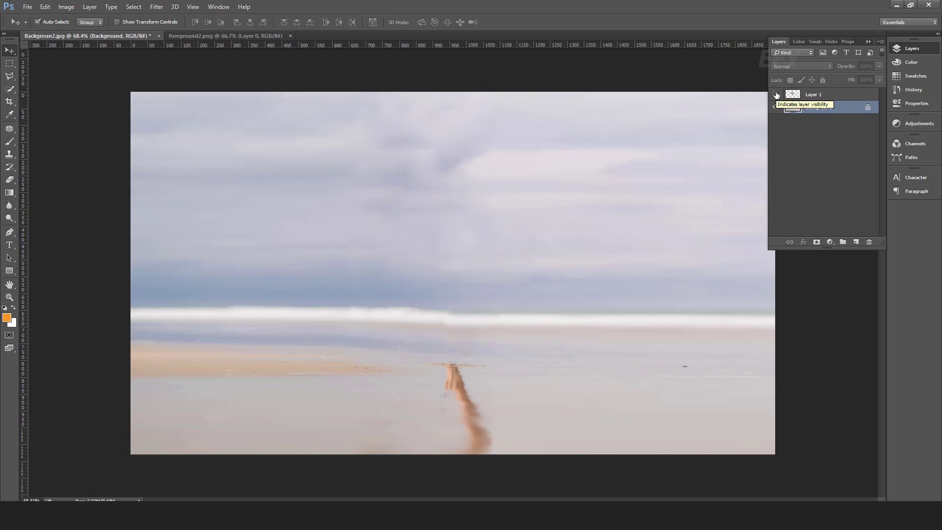
{"action": "left_click", "coordinate": [776, 107]}
{"action": "left_click", "coordinate": [776, 95]}
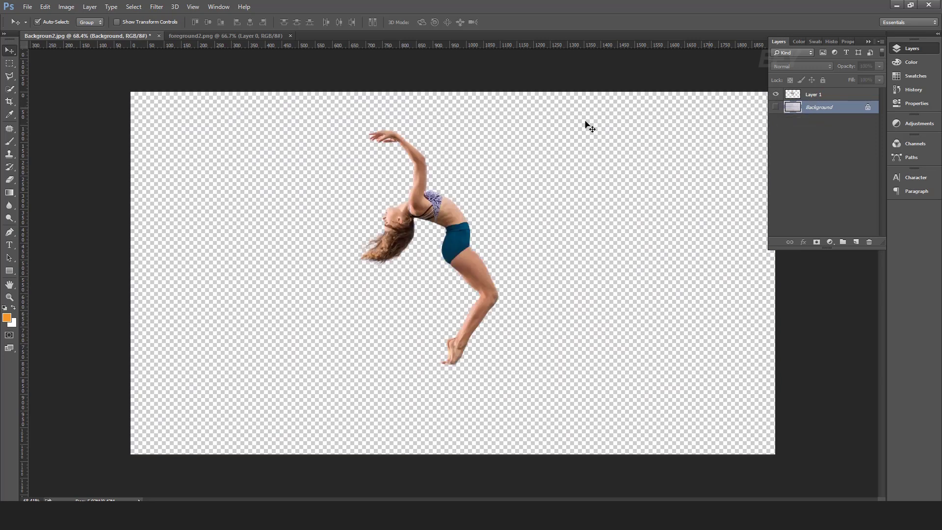
{"action": "left_click", "coordinate": [775, 94]}
{"action": "left_click", "coordinate": [776, 107]}
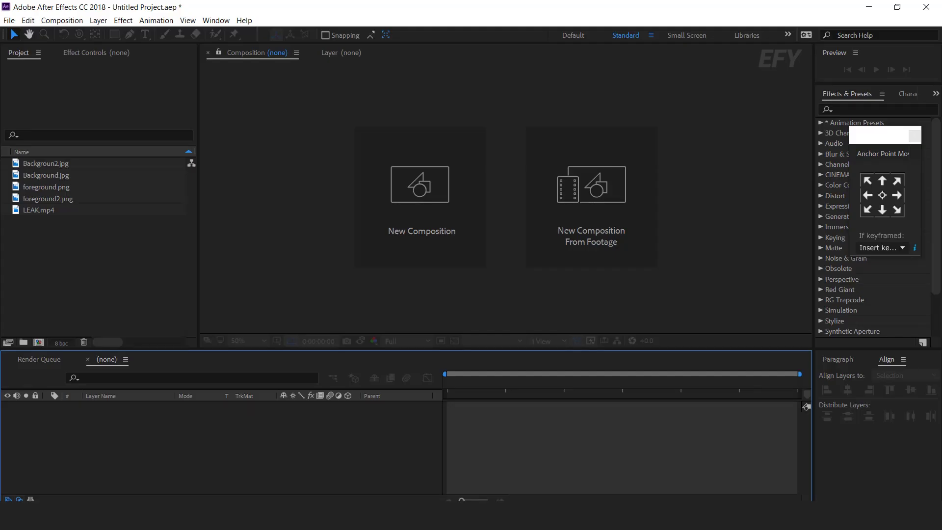
Switch to After Effects and create a new composition named "main comp".
{"action": "left_click", "coordinate": [74, 285]}
{"action": "left_click", "coordinate": [423, 198]}
{"action": "type", "text": "main comp"}
{"action": "key", "text": "Return"}
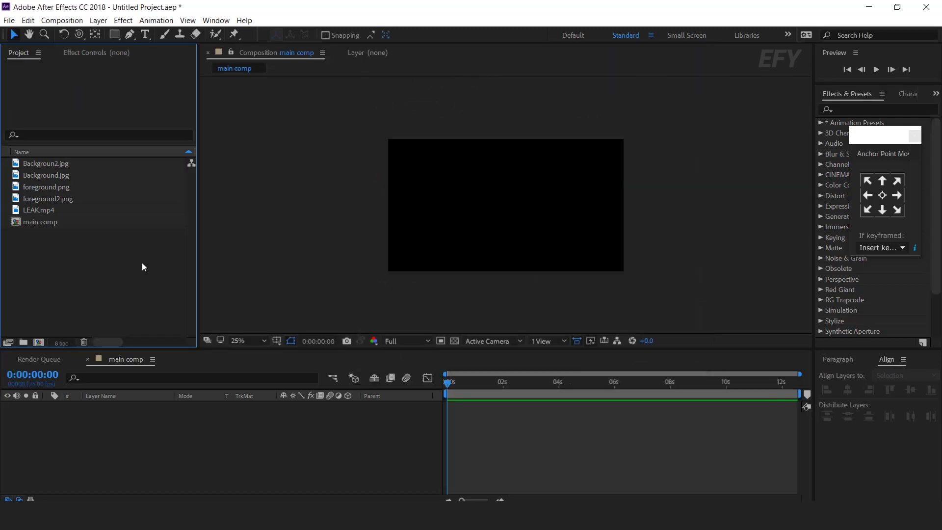
Create a composition named "background" and add Backgroun2.jpg to it as a layer.
{"action": "left_click", "coordinate": [38, 343]}
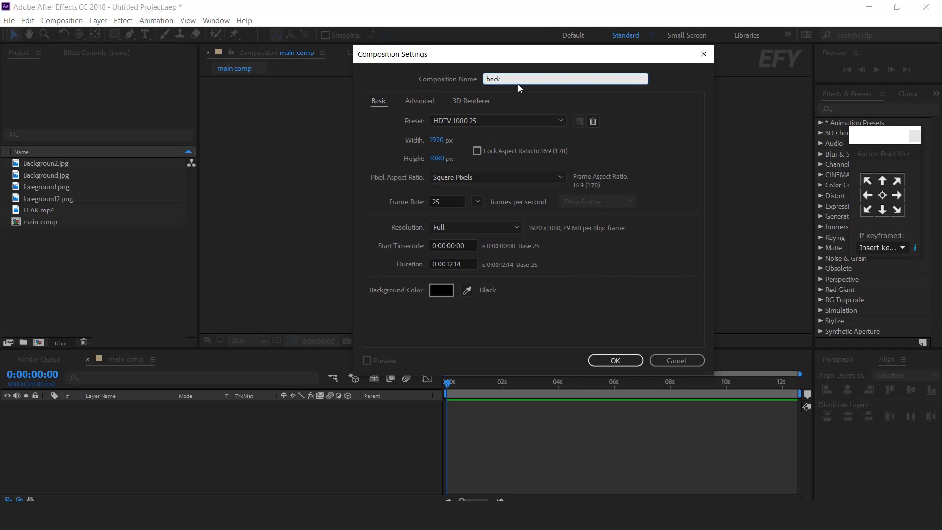
{"action": "key", "text": "Return"}
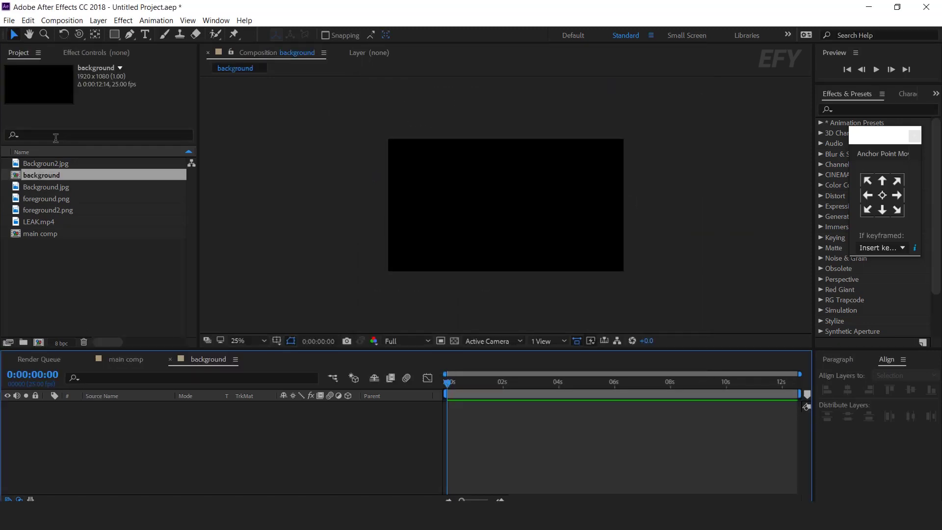
{"action": "left_click", "coordinate": [49, 163]}
{"action": "left_click_drag", "start_coordinate": [43, 164], "coordinate": [144, 429]}
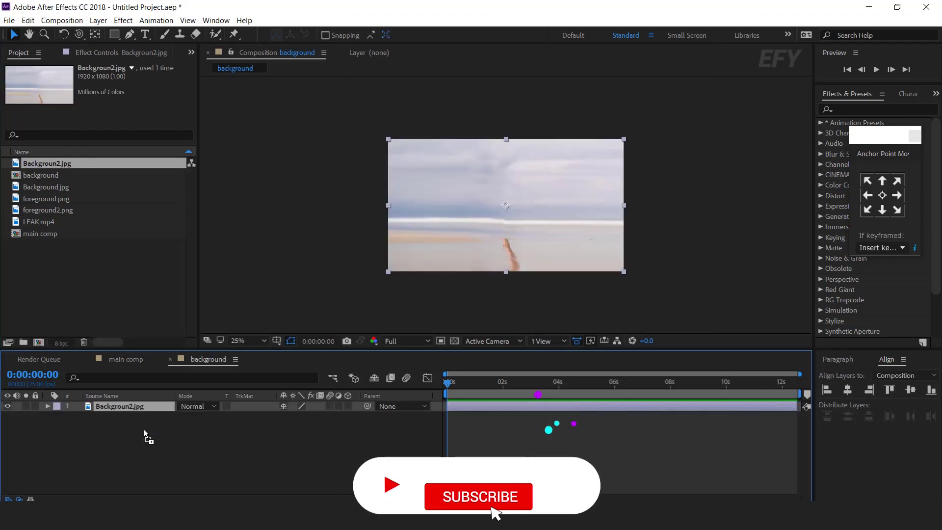
Create a composition named "foreground" and add foreground2.png to it as a layer.
{"action": "left_click", "coordinate": [75, 303]}
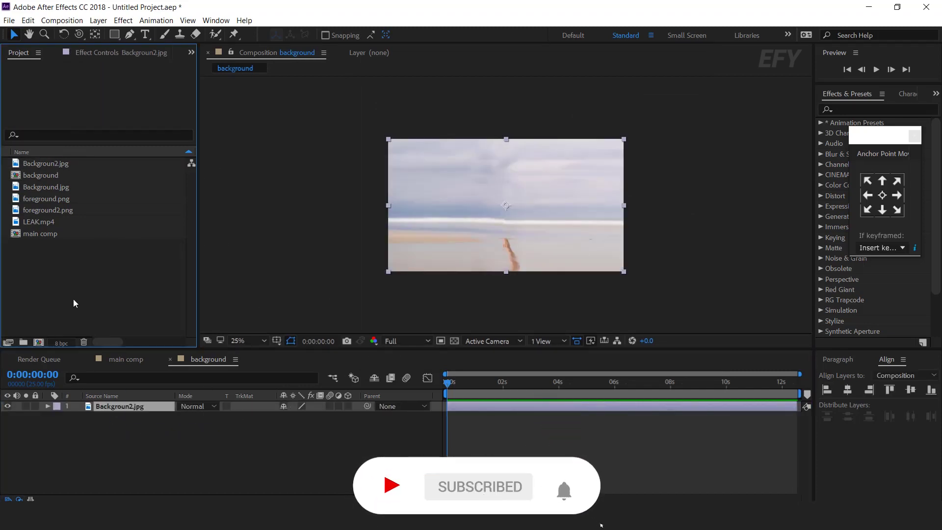
{"action": "left_click", "coordinate": [38, 342]}
{"action": "type", "text": "foreground"}
{"action": "key", "text": "Return"}
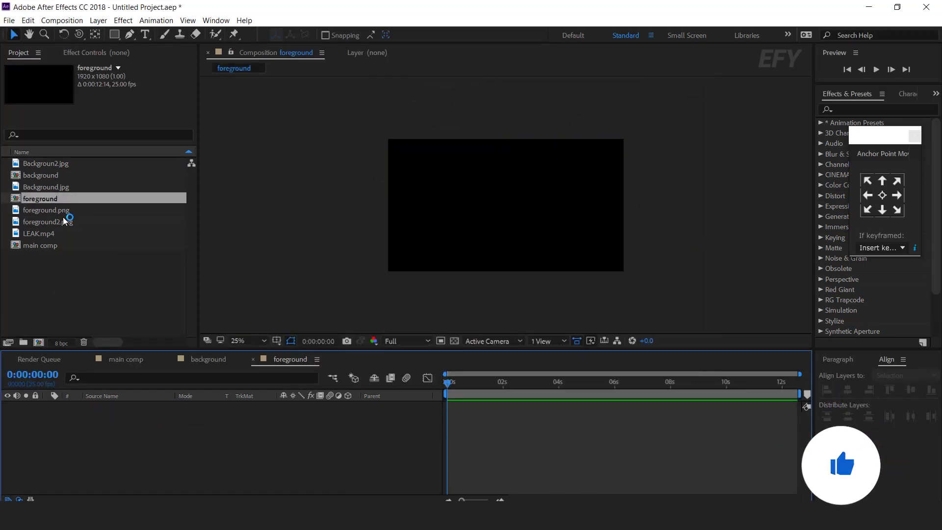
{"action": "left_click_drag", "start_coordinate": [67, 222], "coordinate": [106, 431]}
Move the dancer layer down until her foot rests on the composition's lower edge, and place its anchor point at the foot.
{"action": "scroll", "coordinate": [510, 245], "scroll_direction": "up", "scroll_amount": 1}
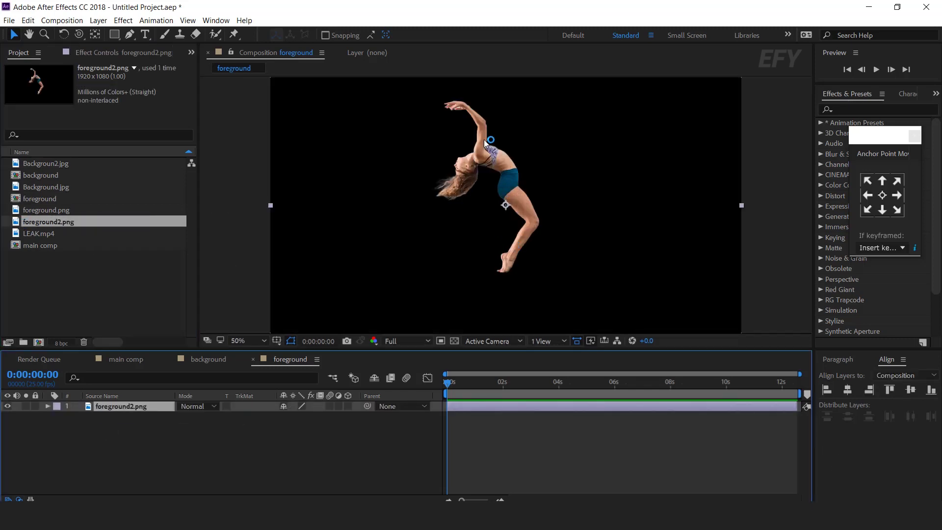
{"action": "scroll", "coordinate": [492, 210], "scroll_direction": "down", "scroll_amount": 2}
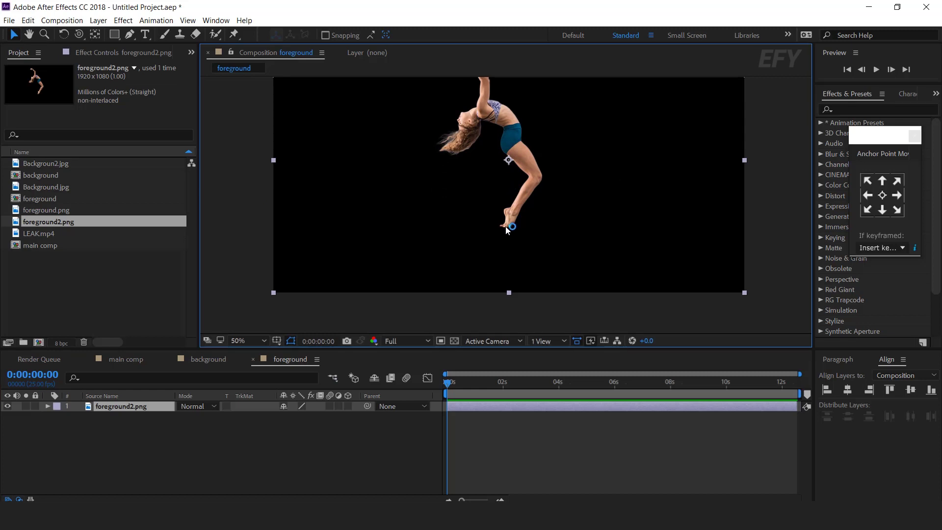
{"action": "left_click_drag", "start_coordinate": [507, 229], "coordinate": [509, 284]}
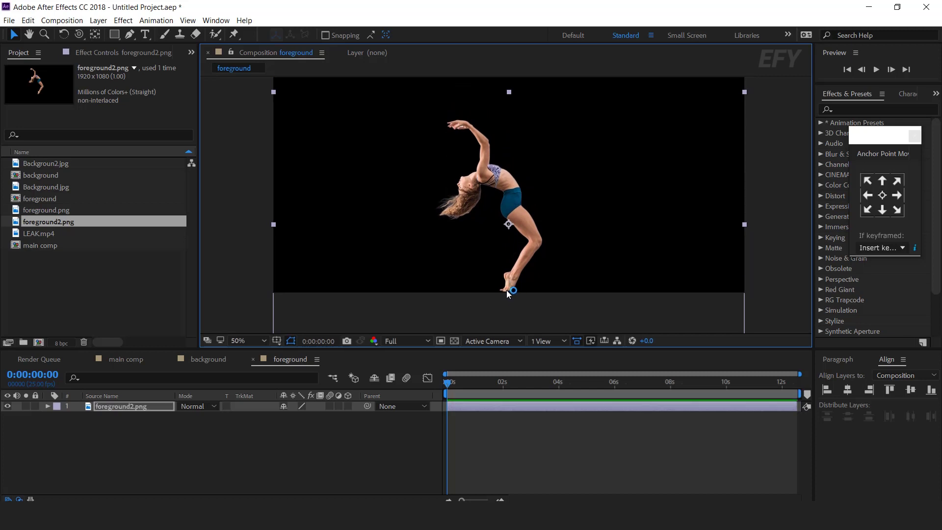
{"action": "key", "text": "y"}
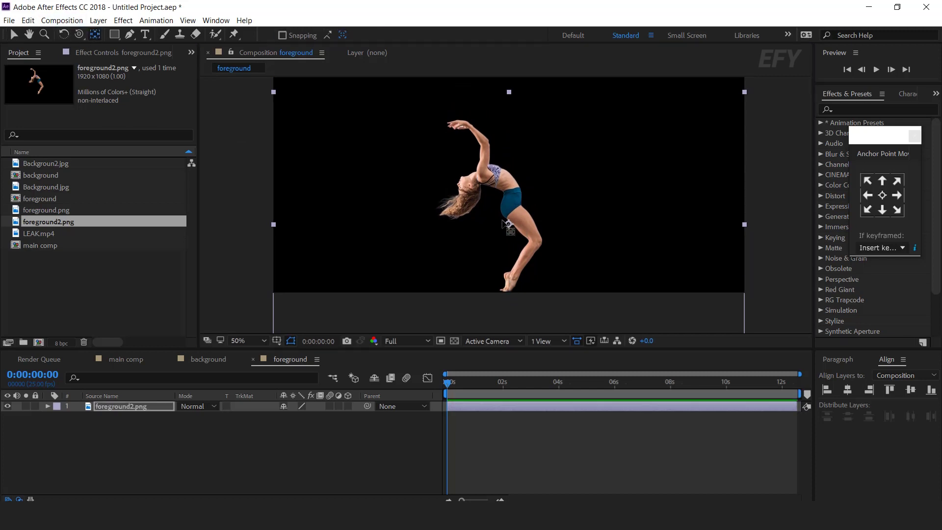
{"action": "left_click", "coordinate": [509, 226]}
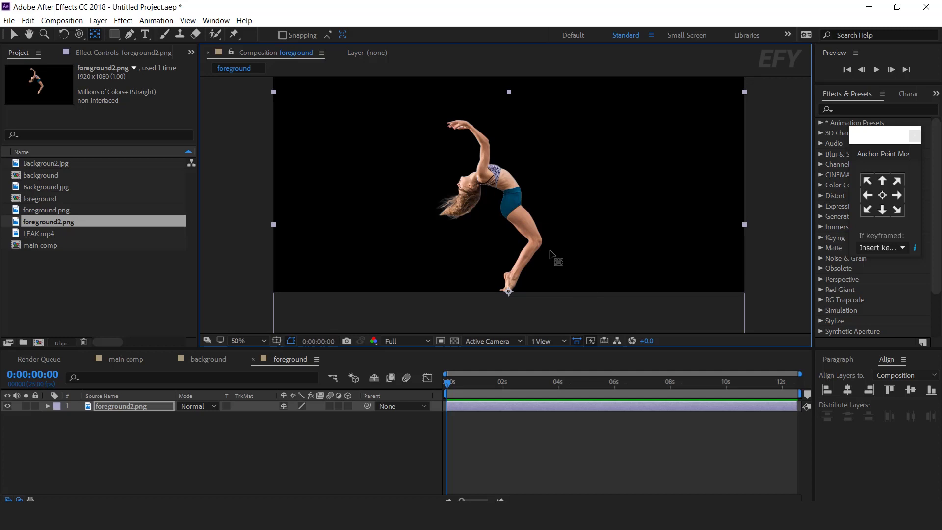
Try scaling the foreground2.png layer about its new anchor point and undo the scale change.
{"action": "key", "text": "s"}
{"action": "left_click_drag", "start_coordinate": [321, 422], "coordinate": [306, 422]}
{"action": "key", "text": "ctrl+z"}
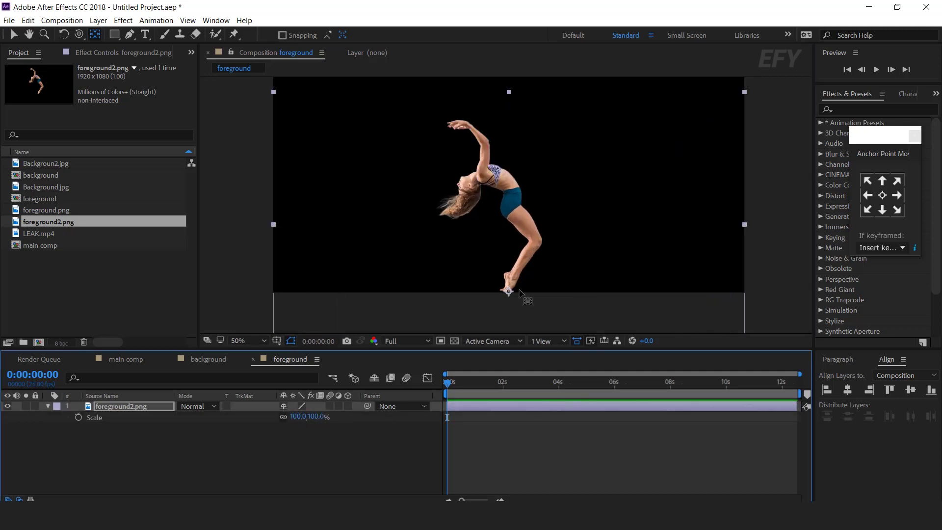
{"action": "left_click", "coordinate": [49, 405]}
{"action": "left_click", "coordinate": [312, 432]}
Create a new composition named "froeground popup".
{"action": "left_click", "coordinate": [136, 269]}
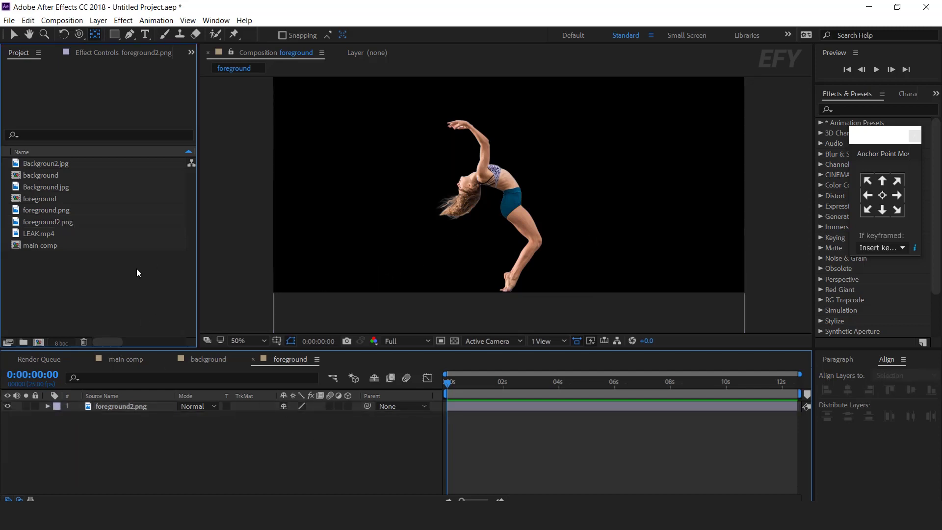
{"action": "left_click", "coordinate": [39, 342]}
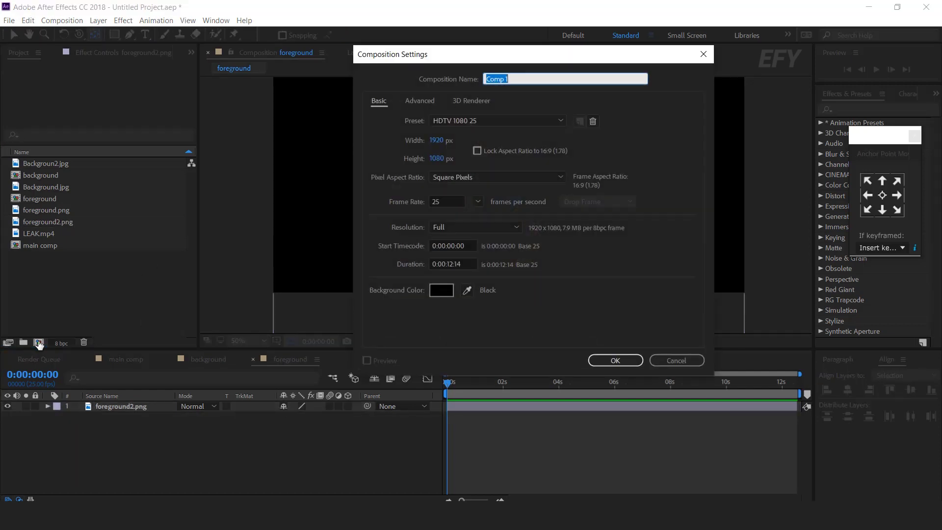
{"action": "type", "text": "froeground popup"}
{"action": "key", "text": "Return"}
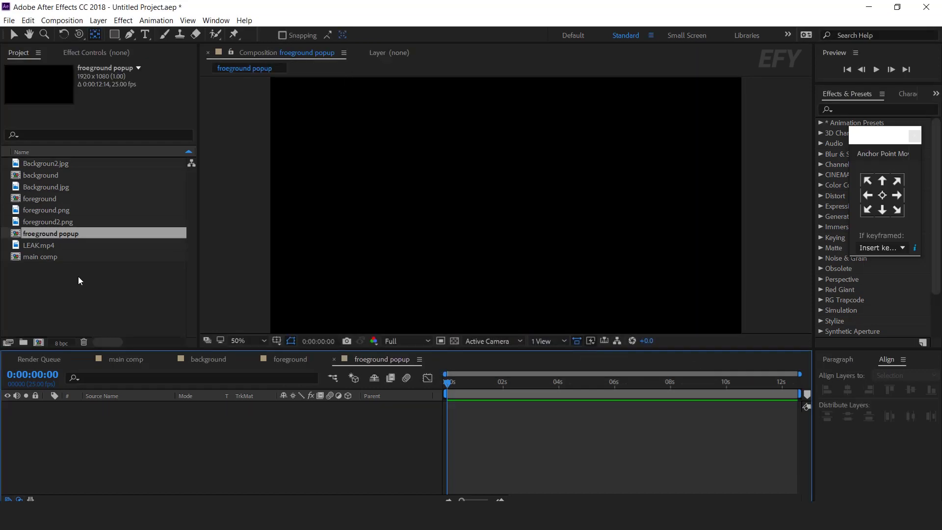
Add the foreground composition to froeground popup and make it a 3D layer.
{"action": "left_click", "coordinate": [48, 196]}
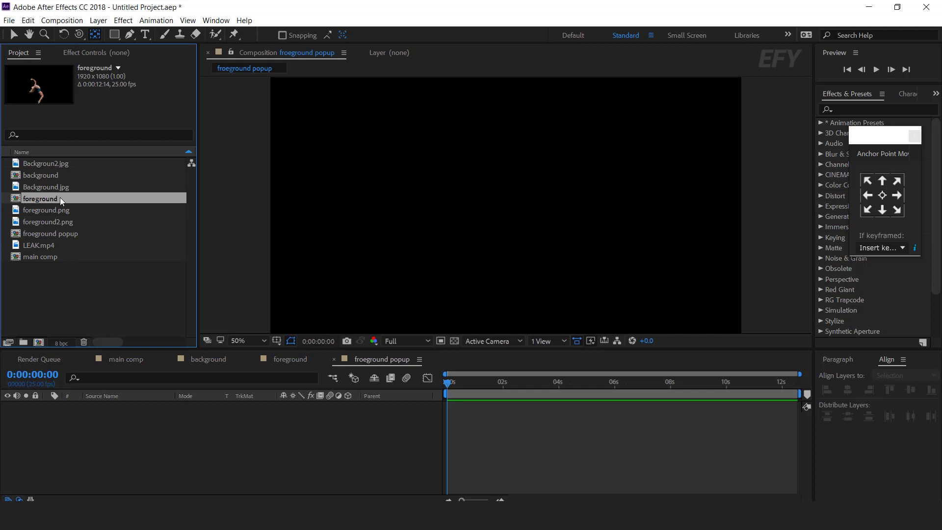
{"action": "left_click_drag", "start_coordinate": [37, 196], "coordinate": [176, 421]}
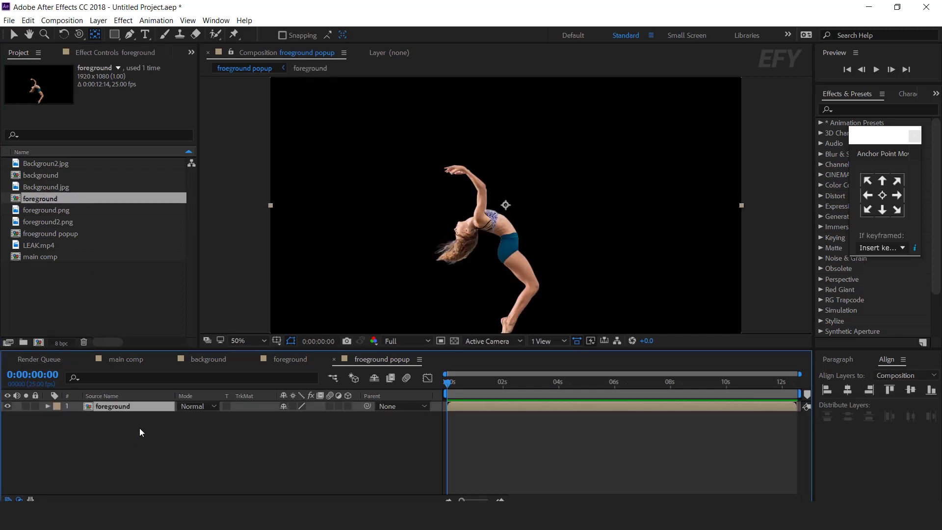
{"action": "key", "text": "comma"}
{"action": "key", "text": "comma"}
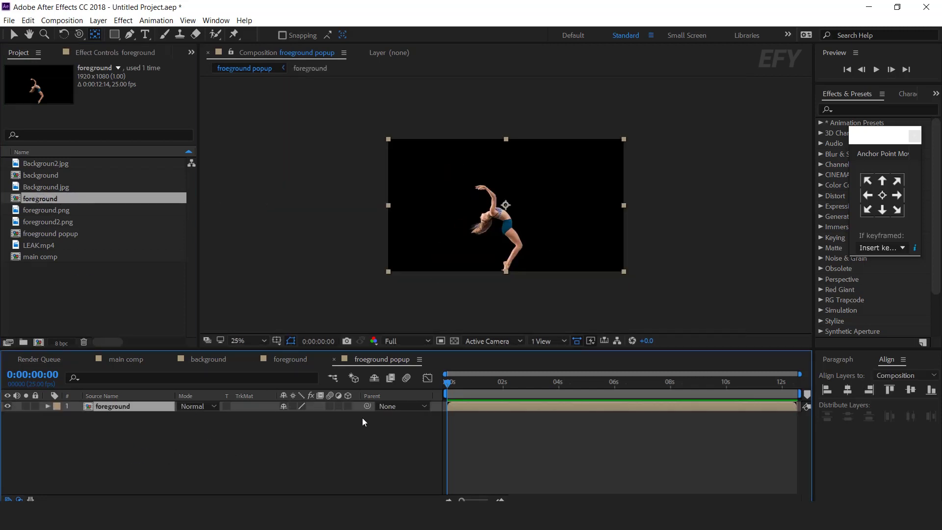
{"action": "left_click", "coordinate": [348, 405]}
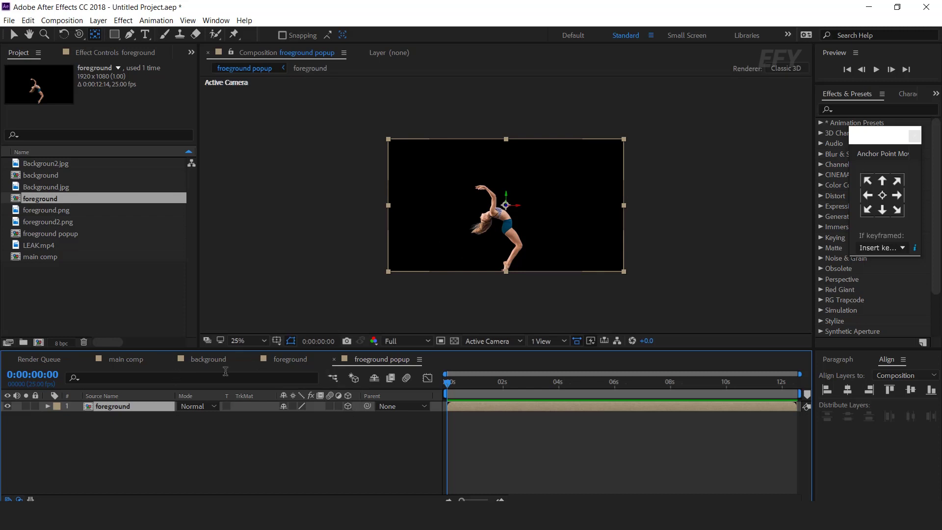
Add the background composition to main comp and place the froeground popup composition above it.
{"action": "left_click", "coordinate": [128, 360]}
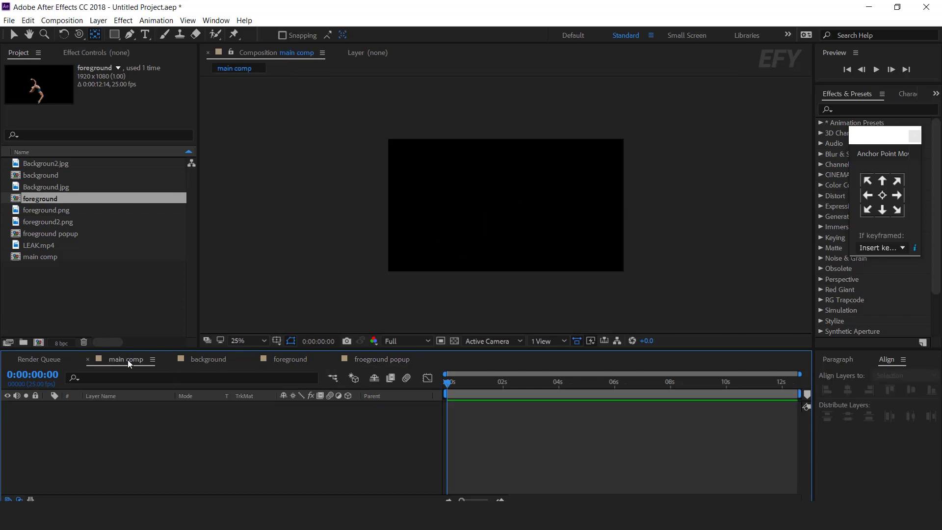
{"action": "left_click", "coordinate": [50, 272]}
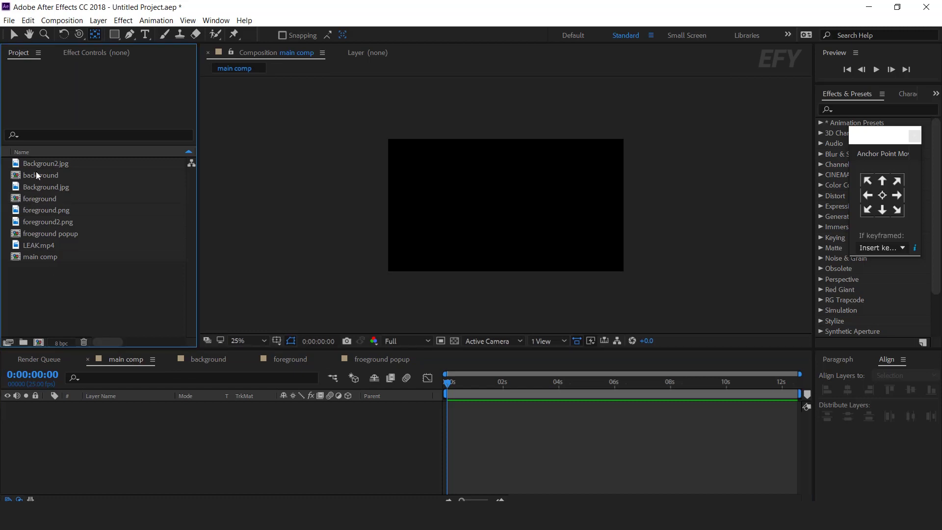
{"action": "left_click", "coordinate": [38, 175]}
{"action": "left_click_drag", "start_coordinate": [17, 178], "coordinate": [145, 433]}
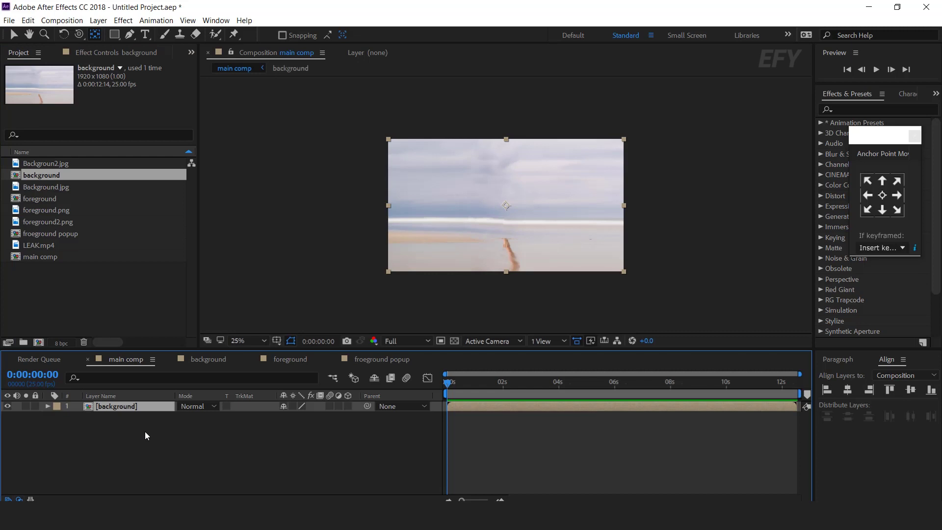
{"action": "left_click", "coordinate": [61, 236]}
{"action": "left_click_drag", "start_coordinate": [17, 238], "coordinate": [140, 411]}
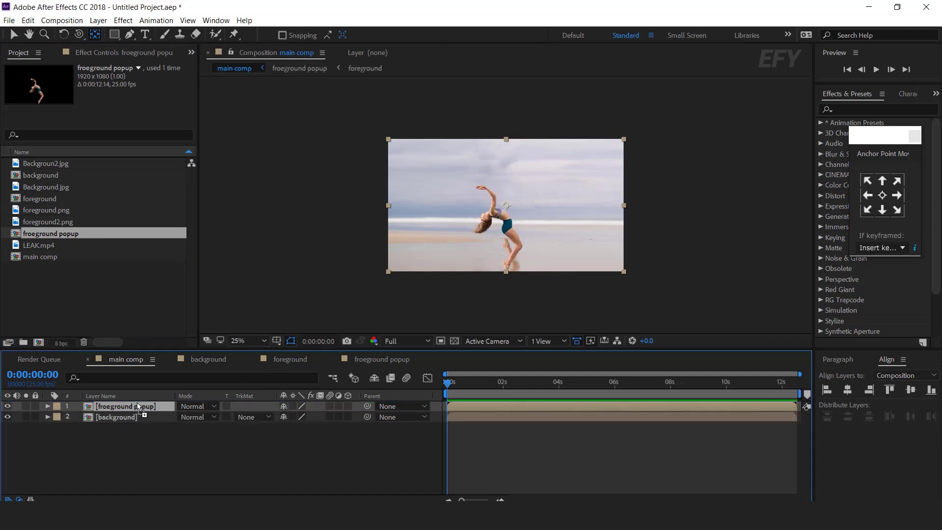
Create a white solid named "bg" in main comp and move it beneath the background layer.
{"action": "left_click", "coordinate": [305, 437]}
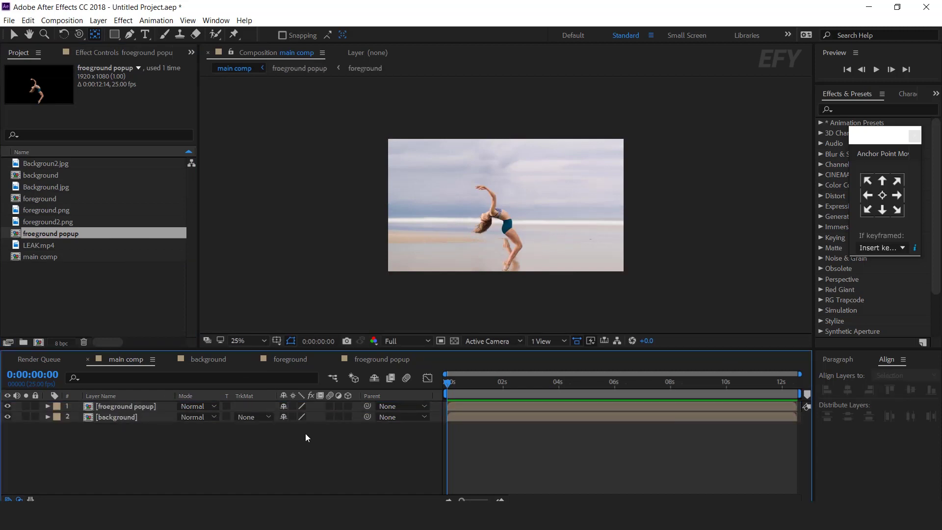
{"action": "right_click", "coordinate": [344, 438]}
{"action": "mouse_move", "coordinate": [377, 323]}
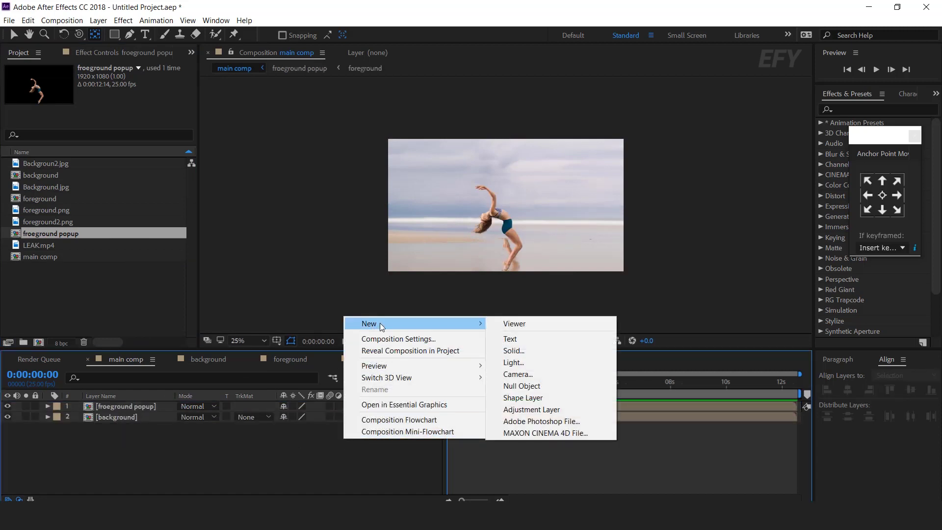
{"action": "left_click", "coordinate": [525, 349]}
{"action": "left_click", "coordinate": [464, 332]}
{"action": "left_click", "coordinate": [307, 130]}
{"action": "type", "text": "bg"}
{"action": "left_click", "coordinate": [502, 367]}
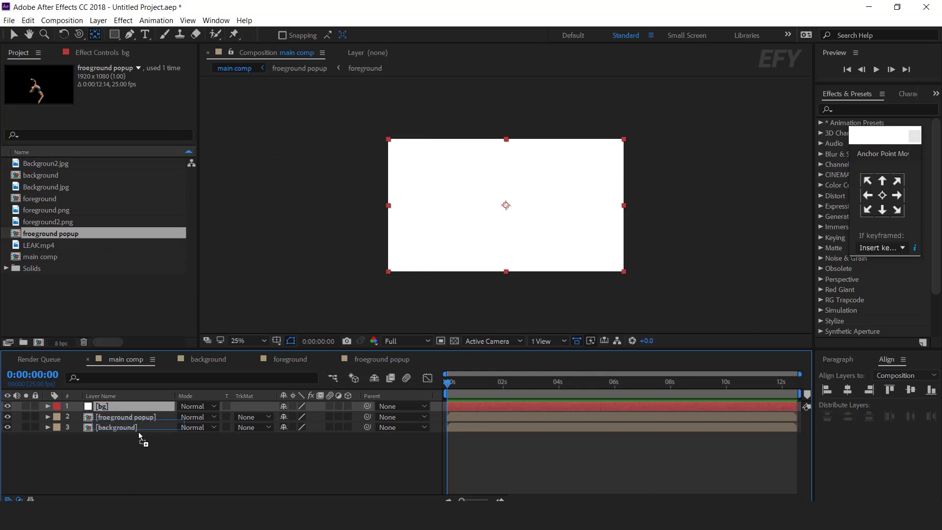
{"action": "left_click_drag", "start_coordinate": [138, 432], "coordinate": [139, 432]}
Create a second comp-size solid in light grey E6E6E6 directly above the bg layer.
{"action": "right_click", "coordinate": [366, 446]}
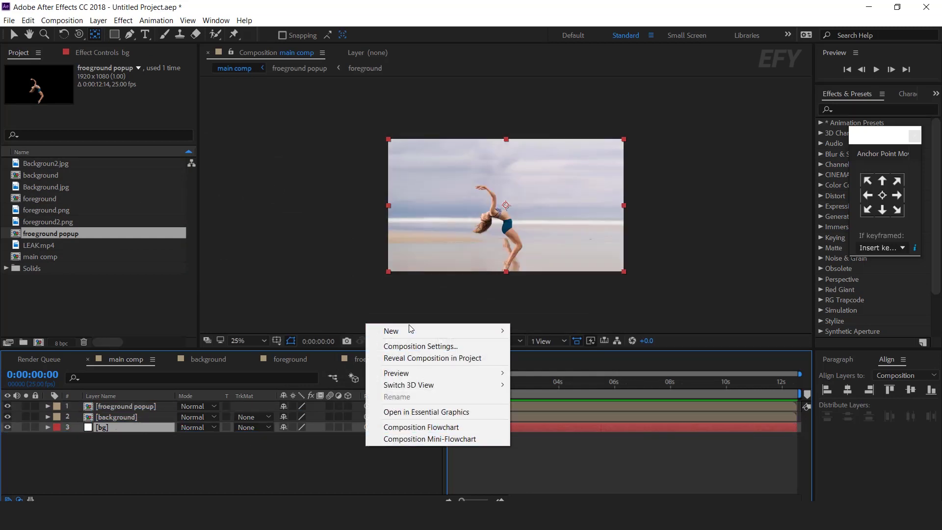
{"action": "mouse_move", "coordinate": [408, 328]}
{"action": "left_click", "coordinate": [552, 358]}
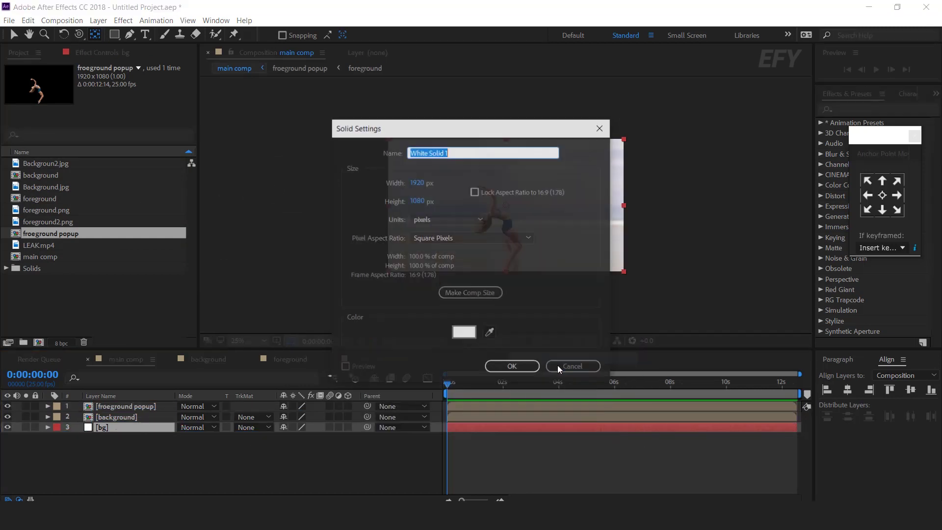
{"action": "left_click", "coordinate": [463, 332]}
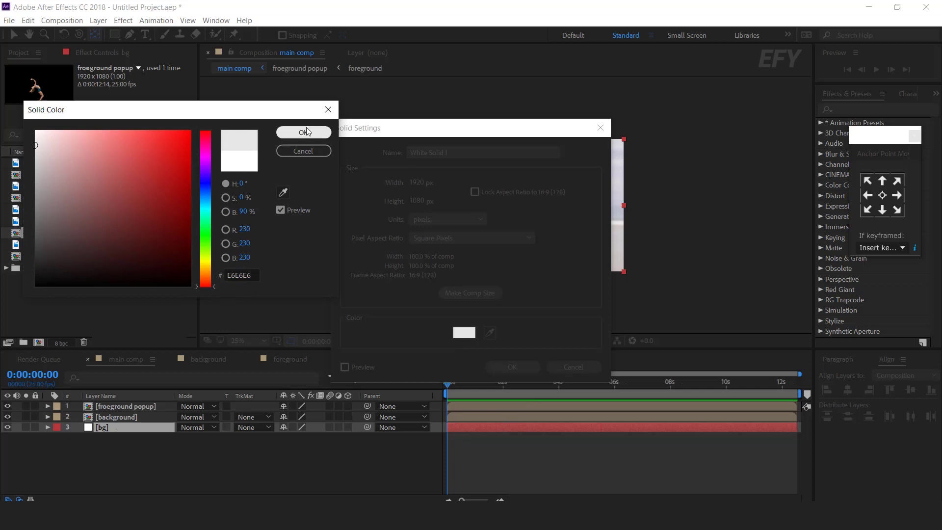
{"action": "left_click", "coordinate": [303, 132]}
{"action": "left_click", "coordinate": [513, 367]}
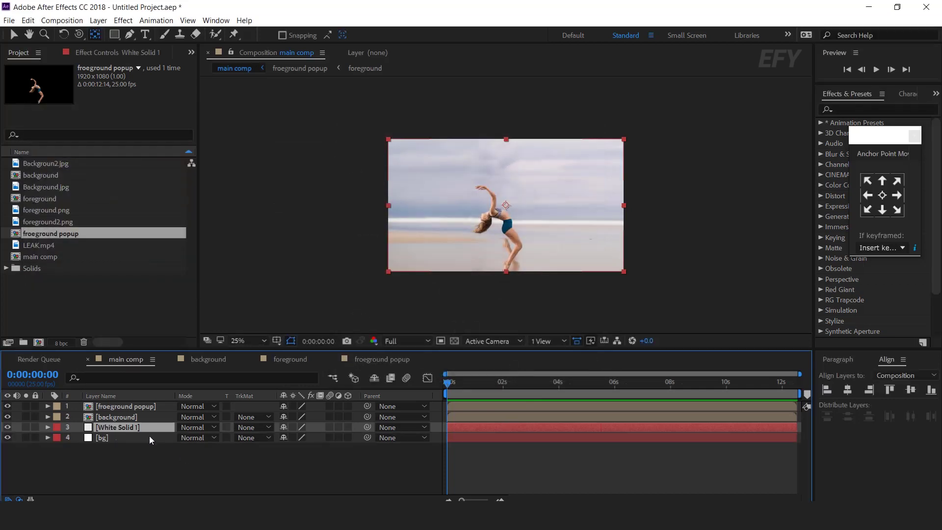
Apply the Venetian Blinds effect to the light grey solid.
{"action": "key", "text": "ctrl+space"}
{"action": "type", "text": "ve"}
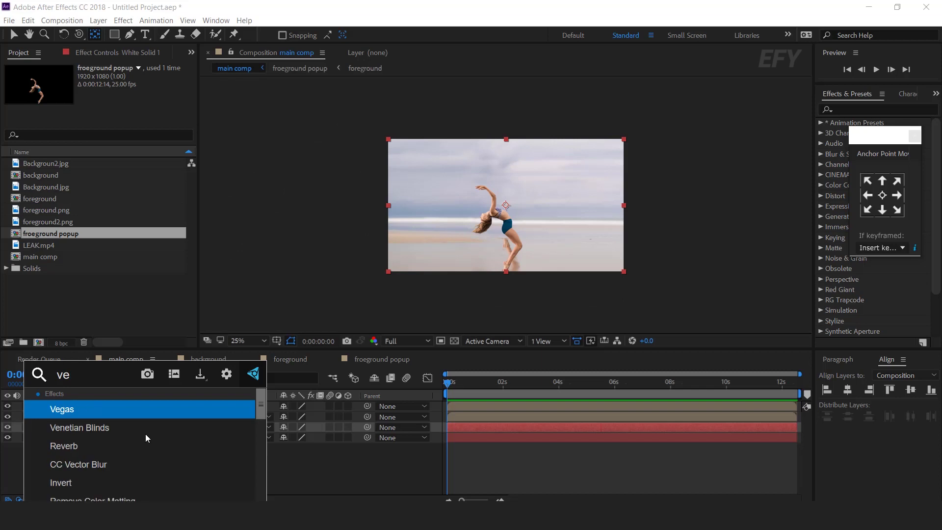
{"action": "left_click", "coordinate": [82, 428]}
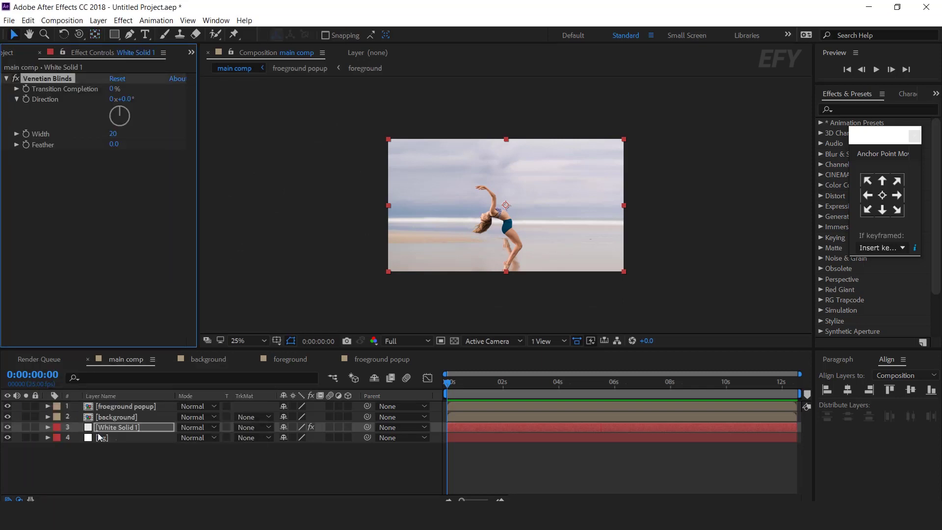
Set the Venetian Blinds effect to 95% transition completion with a 45° direction.
{"action": "left_click", "coordinate": [112, 89]}
{"action": "key", "text": "Return"}
{"action": "left_click", "coordinate": [128, 99]}
{"action": "type", "text": "45"}
{"action": "key", "text": "Return"}
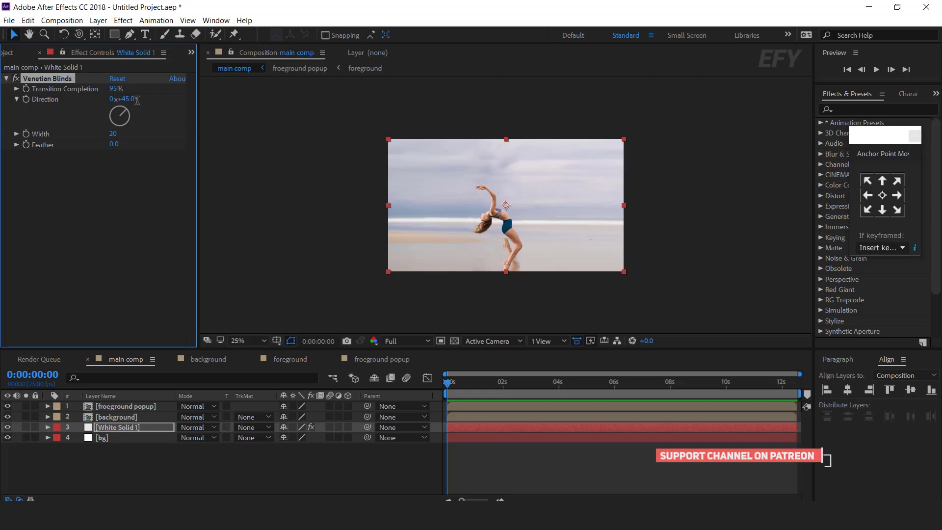
Make the froeground popup and background layers in main comp 3D.
{"action": "left_click", "coordinate": [349, 458]}
{"action": "left_click", "coordinate": [120, 408]}
{"action": "left_click", "coordinate": [120, 417], "text": "shift"}
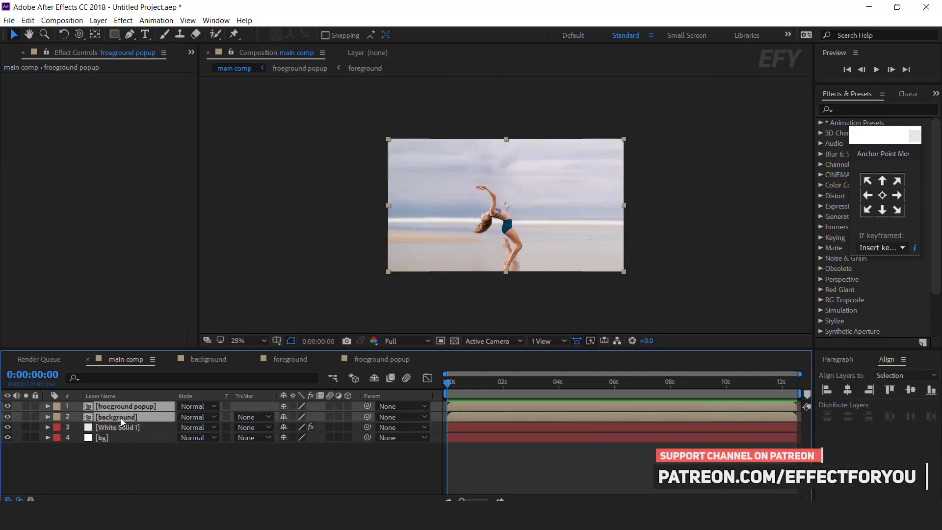
{"action": "left_click", "coordinate": [348, 406]}
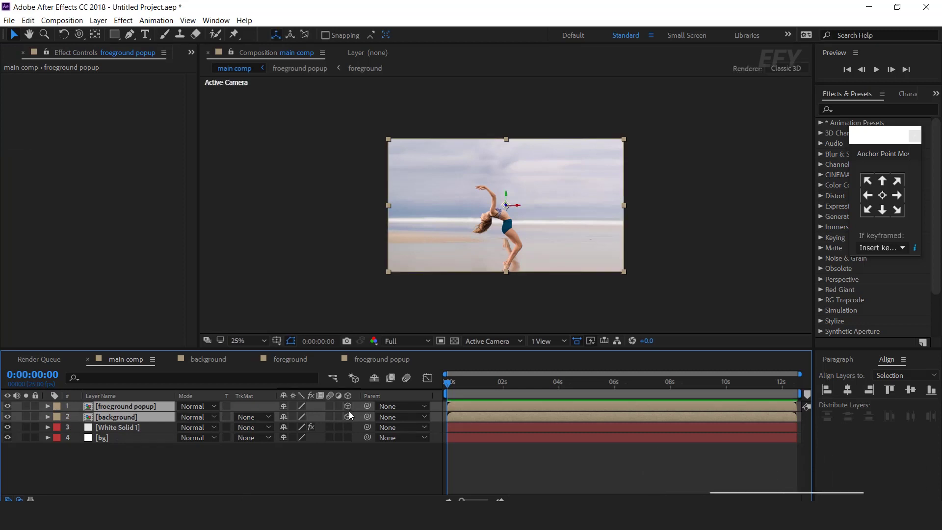
Add a two-node camera with the 35mm preset to main comp.
{"action": "right_click", "coordinate": [376, 465]}
{"action": "mouse_move", "coordinate": [412, 350]}
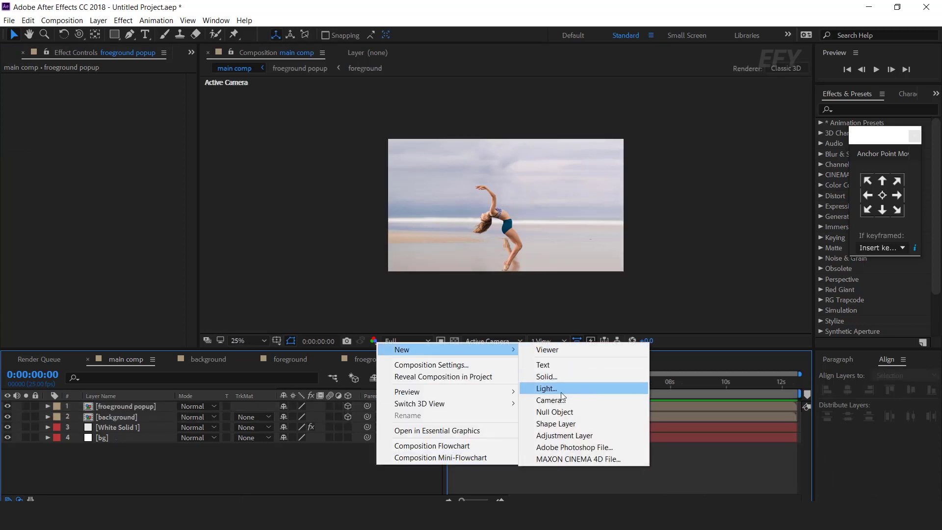
{"action": "left_click", "coordinate": [558, 400]}
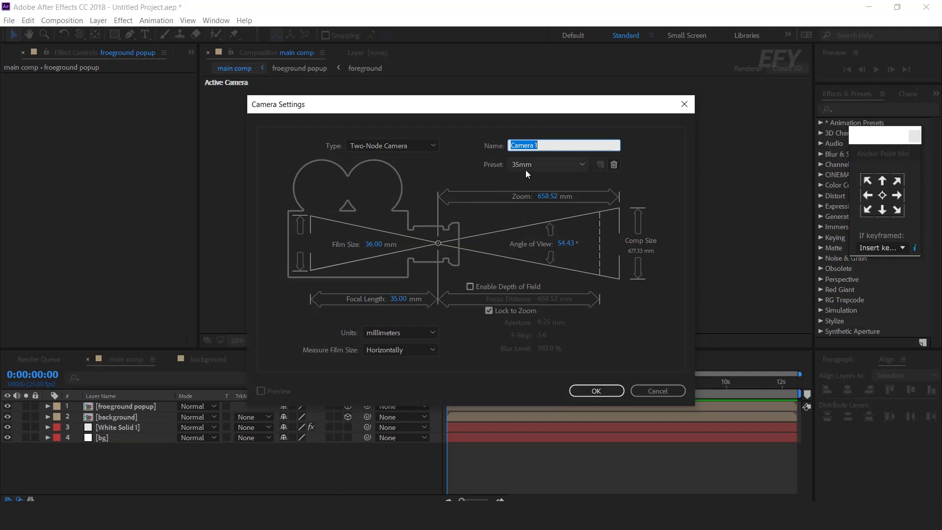
{"action": "left_click", "coordinate": [596, 391]}
Create a null object, make it 3D, and parent Camera 1 to it.
{"action": "right_click", "coordinate": [381, 463]}
{"action": "mouse_move", "coordinate": [448, 346]}
{"action": "left_click", "coordinate": [561, 410]}
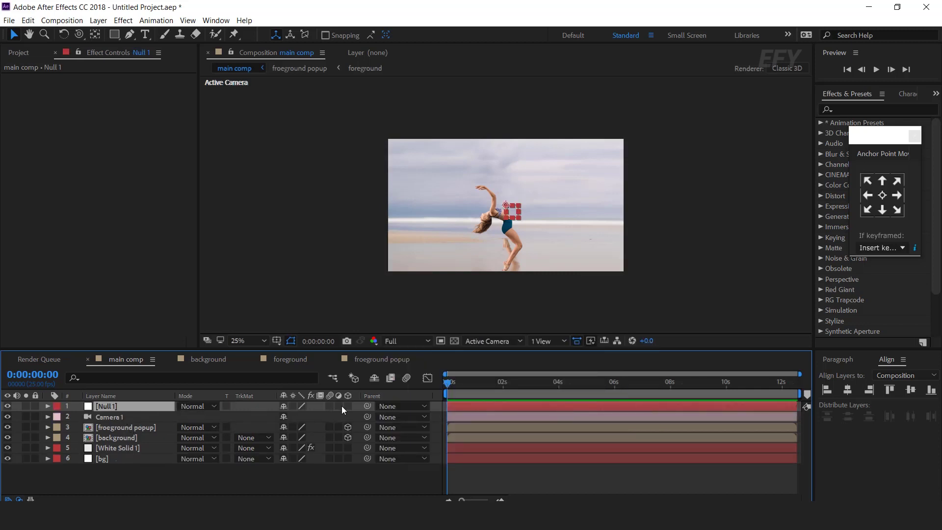
{"action": "left_click", "coordinate": [106, 416]}
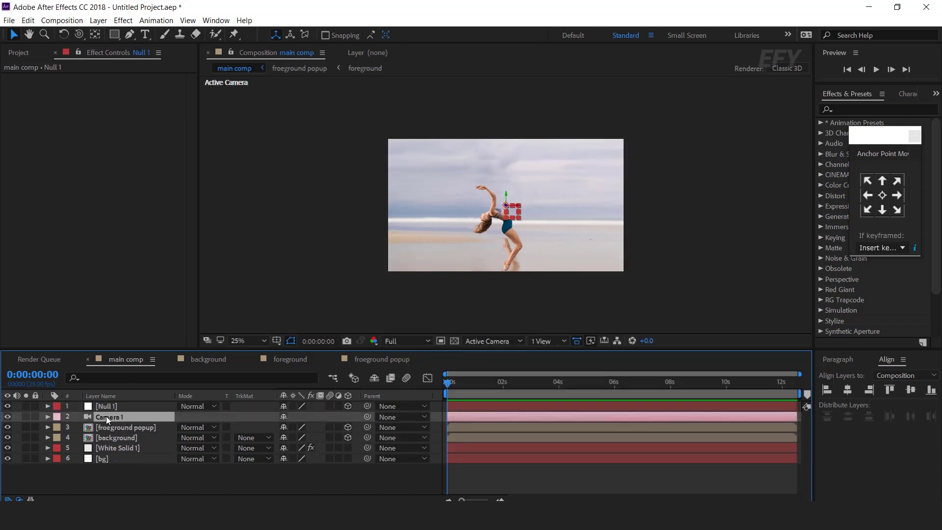
{"action": "left_click_drag", "start_coordinate": [367, 416], "coordinate": [96, 411]}
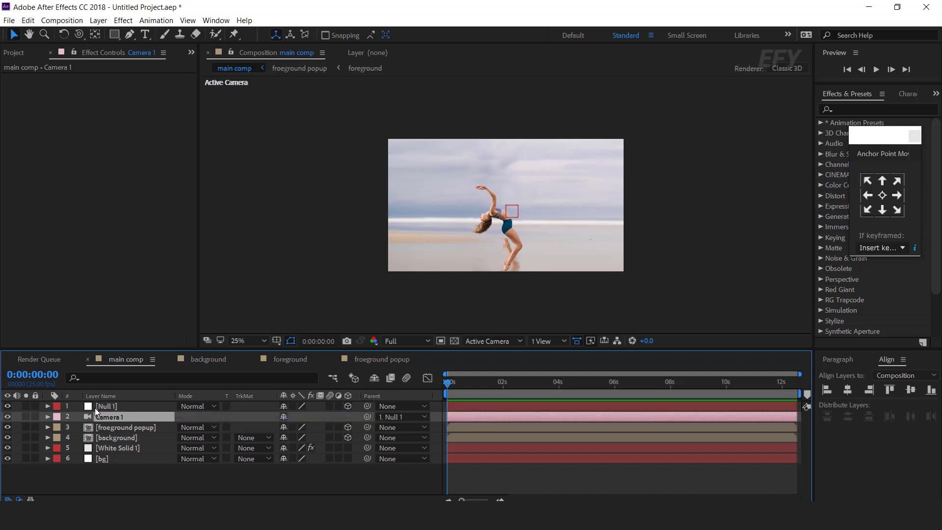
Set the froeground popup layer's X Rotation to 40°, then collapse its properties and deselect it.
{"action": "left_click", "coordinate": [126, 427]}
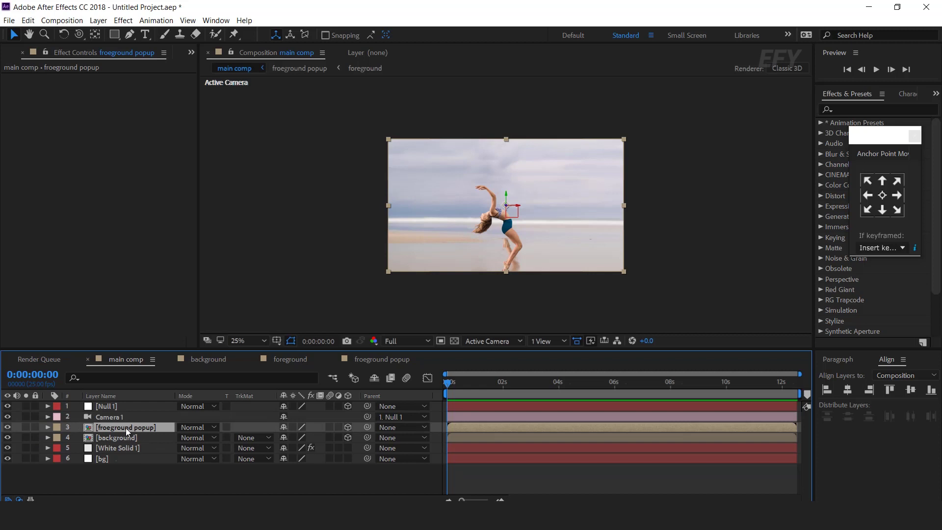
{"action": "key", "text": "r"}
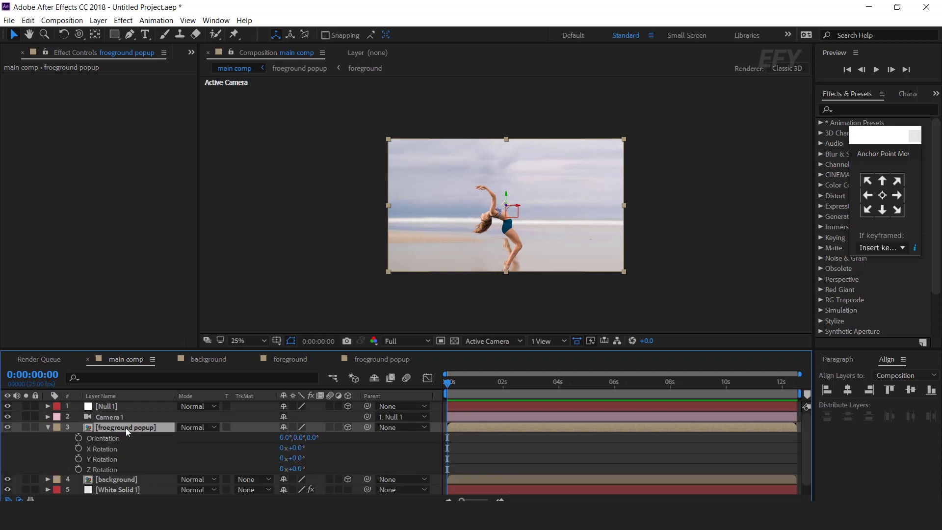
{"action": "left_click", "coordinate": [296, 447]}
{"action": "type", "text": "40"}
{"action": "key", "text": "Return"}
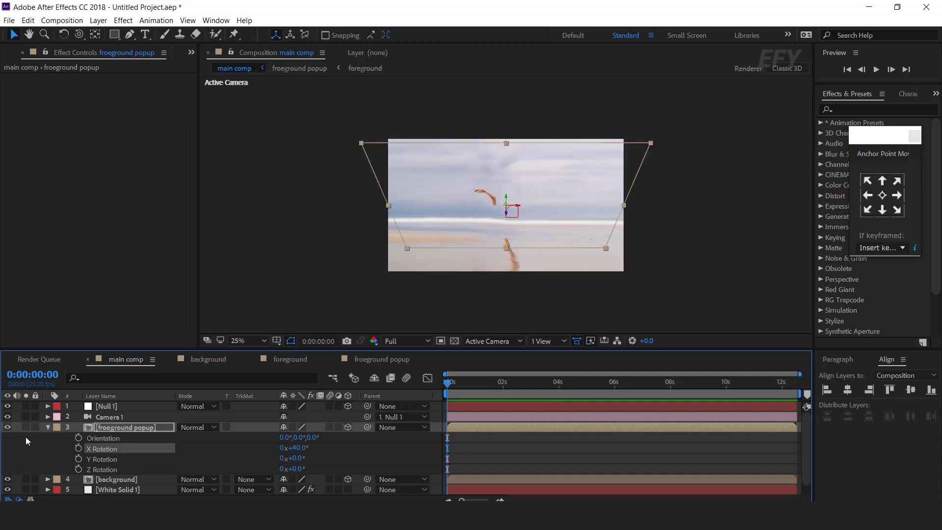
{"action": "left_click", "coordinate": [48, 427]}
{"action": "left_click", "coordinate": [339, 478]}
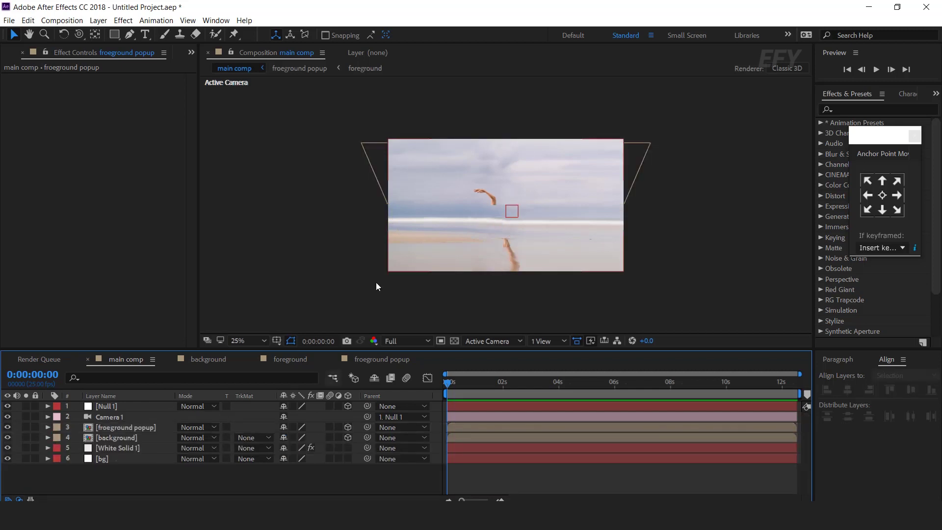
Pull the camera back with the Track Z Camera tool until the striped backdrop frames the photo on all sides.
{"action": "scroll", "coordinate": [559, 232], "scroll_direction": "up", "scroll_amount": 1}
{"action": "scroll", "coordinate": [555, 234], "scroll_direction": "down", "scroll_amount": 1}
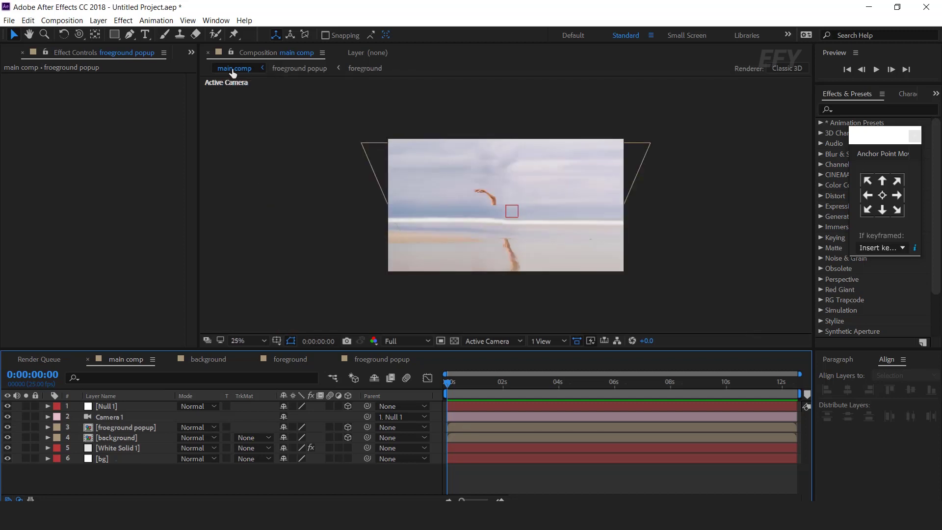
{"action": "left_click", "coordinate": [80, 36]}
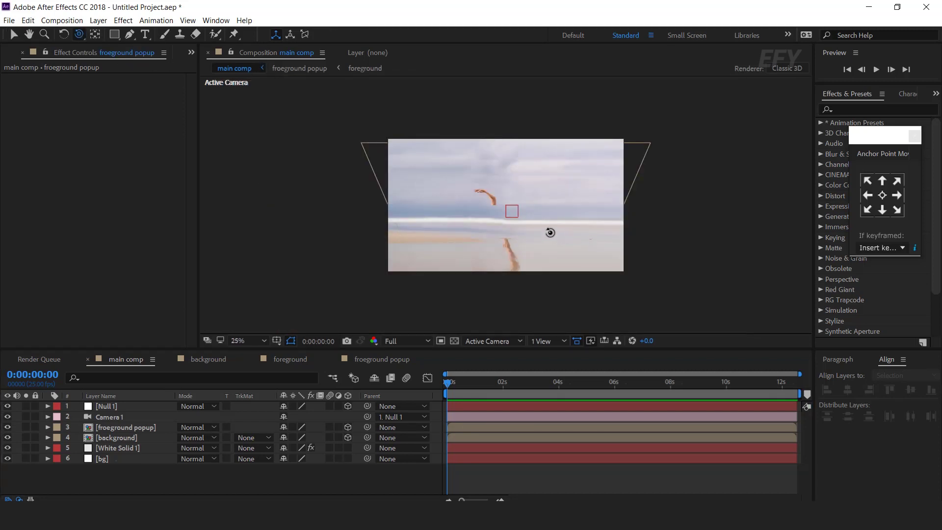
{"action": "scroll", "coordinate": [505, 209], "scroll_direction": "up", "scroll_amount": 2}
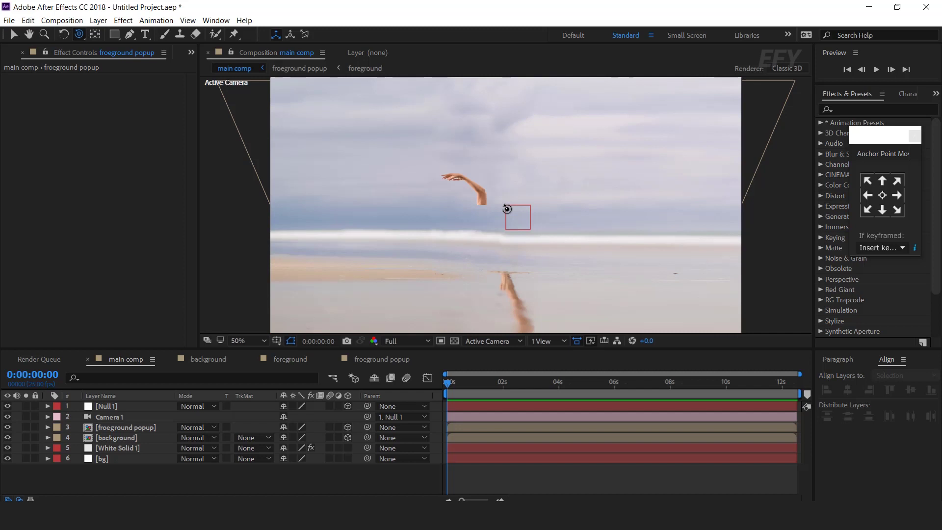
{"action": "key", "text": "c"}
{"action": "key", "text": "c"}
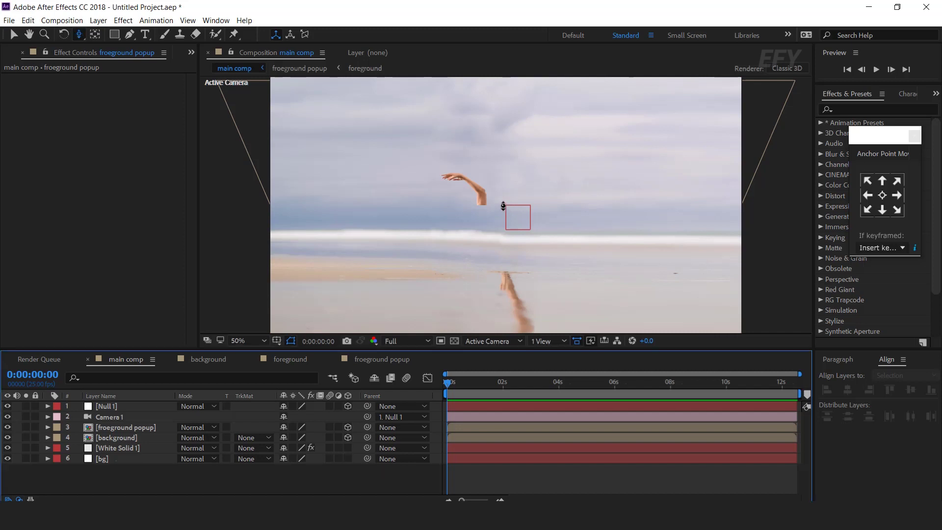
{"action": "key", "text": "c"}
{"action": "left_click_drag", "start_coordinate": [503, 207], "coordinate": [529, 349]}
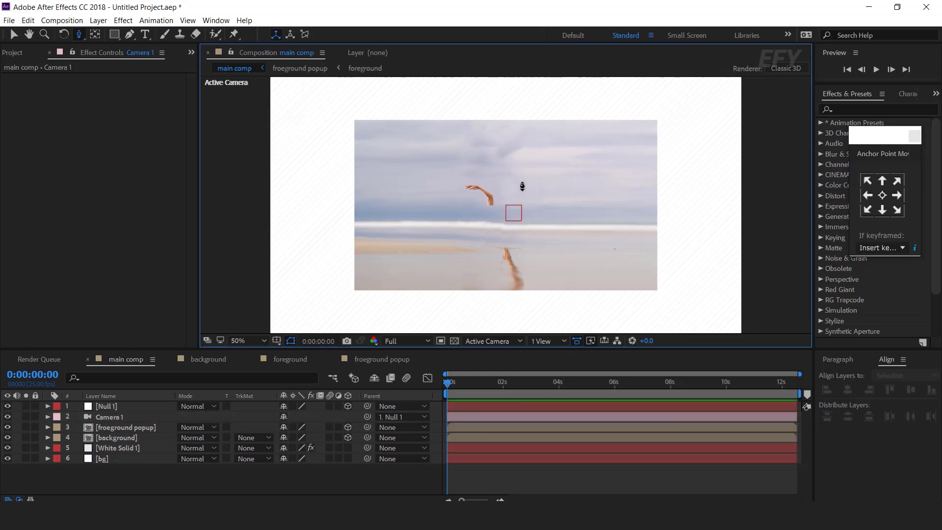
{"action": "key", "text": "c"}
Display main comp in four views and move the froeground popup layer up and toward the camera, bringing its lower edge to the background plane.
{"action": "left_click", "coordinate": [132, 428]}
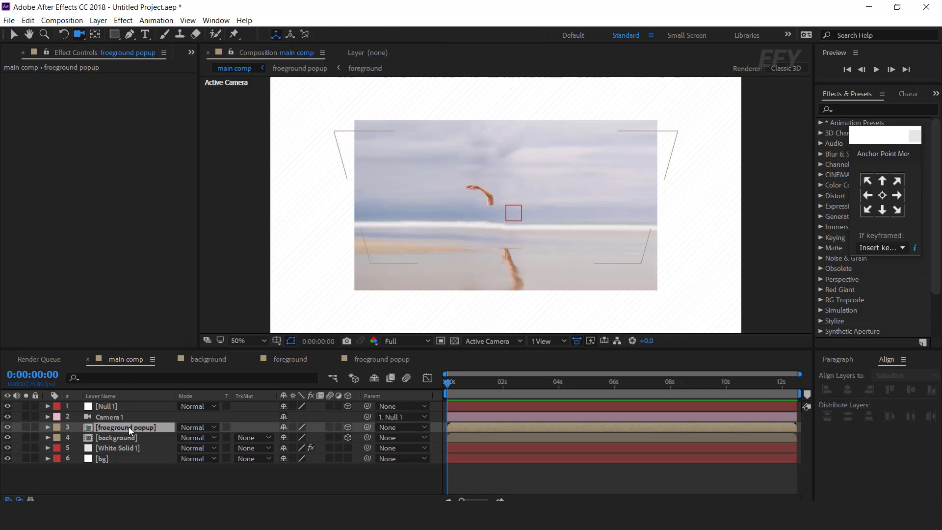
{"action": "key", "text": "v"}
{"action": "left_click", "coordinate": [547, 341]}
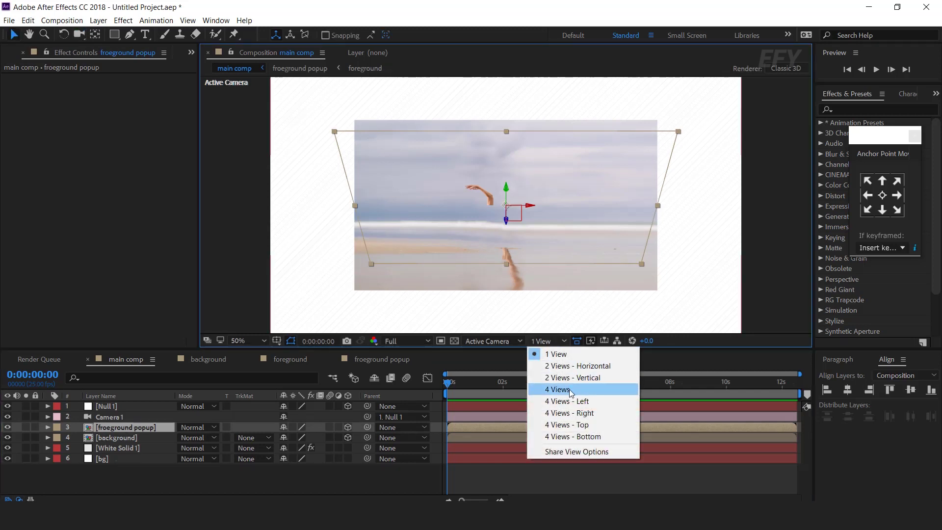
{"action": "left_click", "coordinate": [571, 391]}
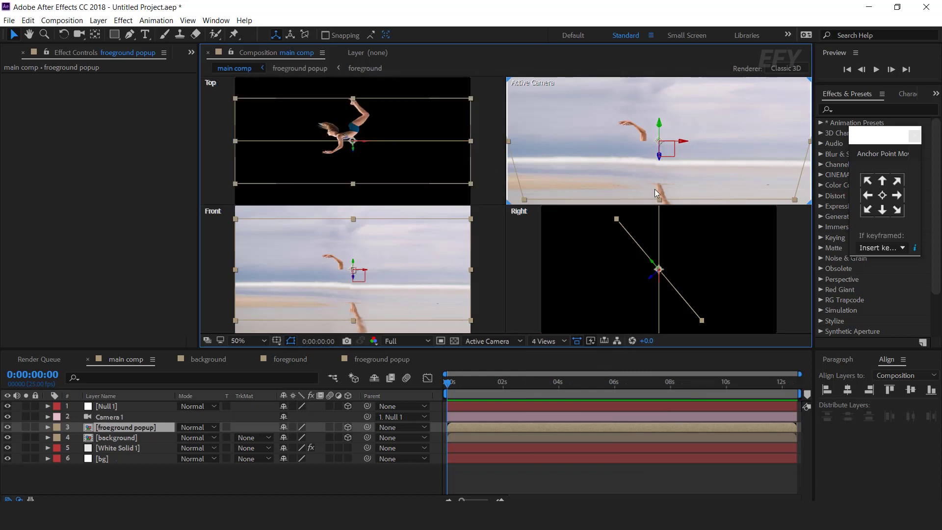
{"action": "left_click_drag", "start_coordinate": [660, 118], "coordinate": [668, 63]}
{"action": "left_click", "coordinate": [622, 255]}
{"action": "left_click_drag", "start_coordinate": [622, 255], "coordinate": [609, 262]}
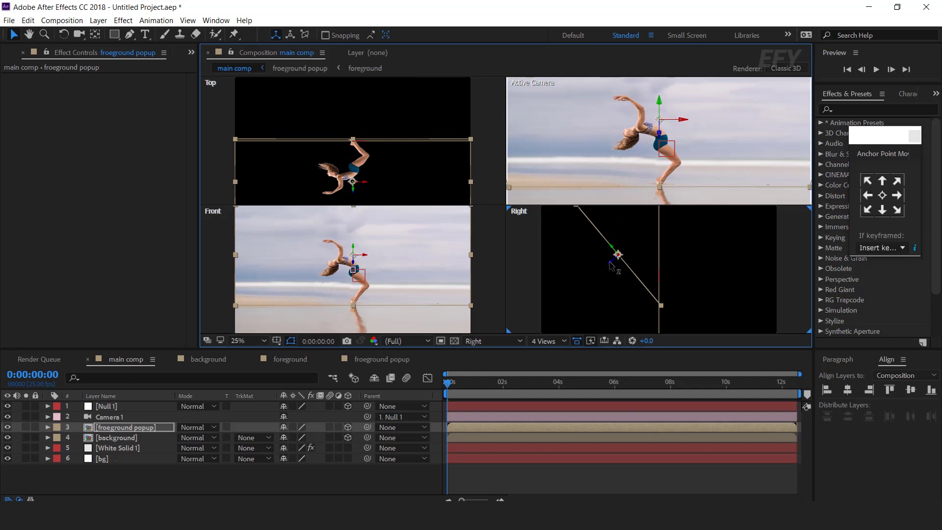
Fine-tune the froeground popup layer's position so the dancer's feet line up with the reflection and the lower edge touches the background.
{"action": "scroll", "coordinate": [655, 287], "scroll_direction": "up", "scroll_amount": 2}
{"action": "scroll", "coordinate": [669, 142], "scroll_direction": "up", "scroll_amount": 2}
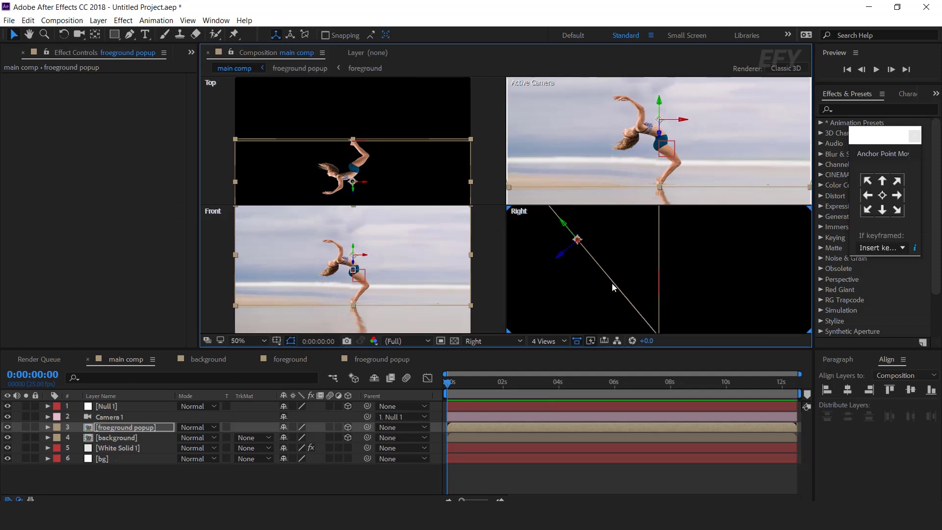
{"action": "left_click_drag", "start_coordinate": [670, 156], "coordinate": [643, 157]}
{"action": "key", "text": "v"}
{"action": "left_click_drag", "start_coordinate": [643, 110], "coordinate": [645, 97]}
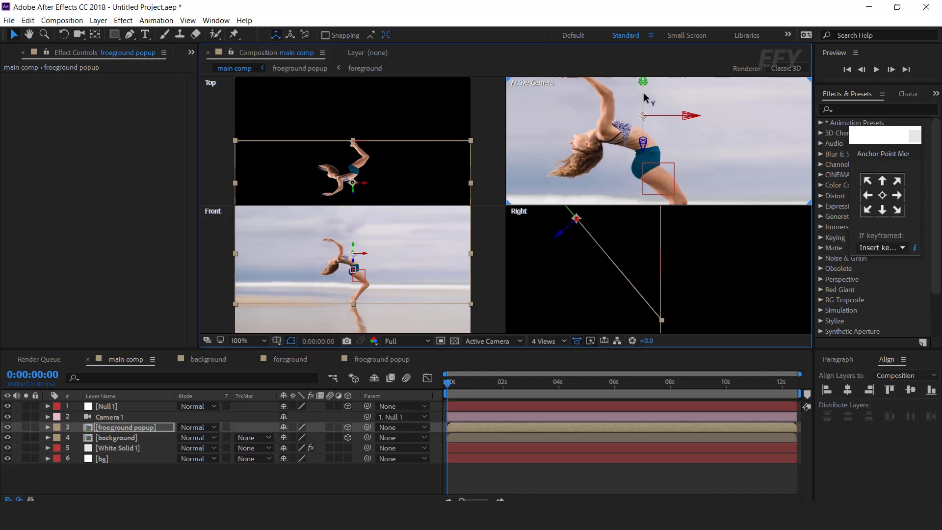
{"action": "scroll", "coordinate": [664, 185], "scroll_direction": "down", "scroll_amount": 2}
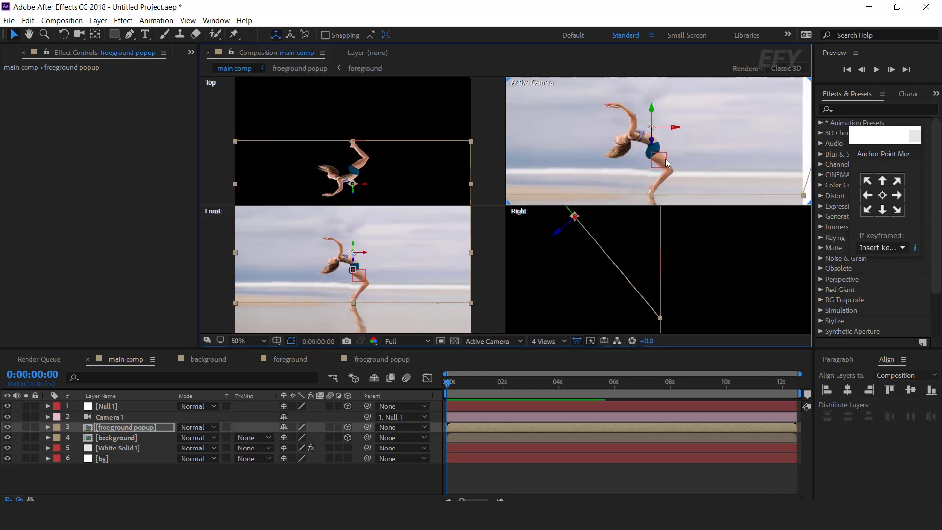
{"action": "scroll", "coordinate": [659, 164], "scroll_direction": "up", "scroll_amount": 4}
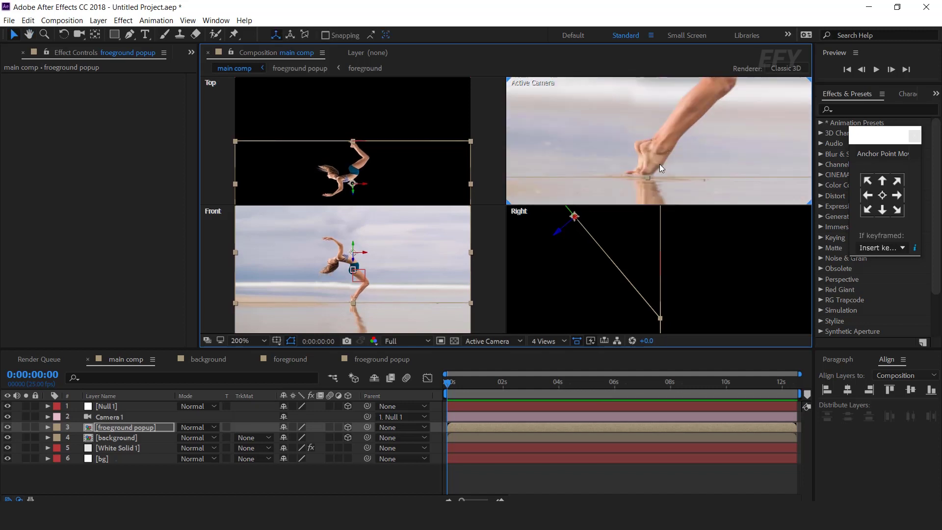
{"action": "scroll", "coordinate": [363, 305], "scroll_direction": "up", "scroll_amount": 5}
{"action": "left_click", "coordinate": [357, 196]}
{"action": "left_click_drag", "start_coordinate": [356, 196], "coordinate": [357, 195]}
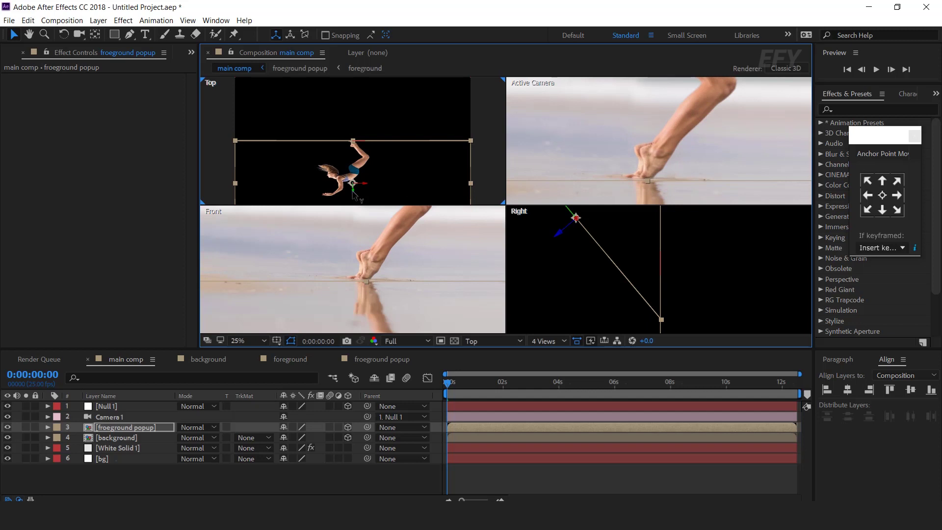
Deselect the layer and return to a single Active Camera view showing the whole photo at 50% magnification.
{"action": "scroll", "coordinate": [683, 290], "scroll_direction": "down", "scroll_amount": 3}
{"action": "left_click", "coordinate": [748, 266]}
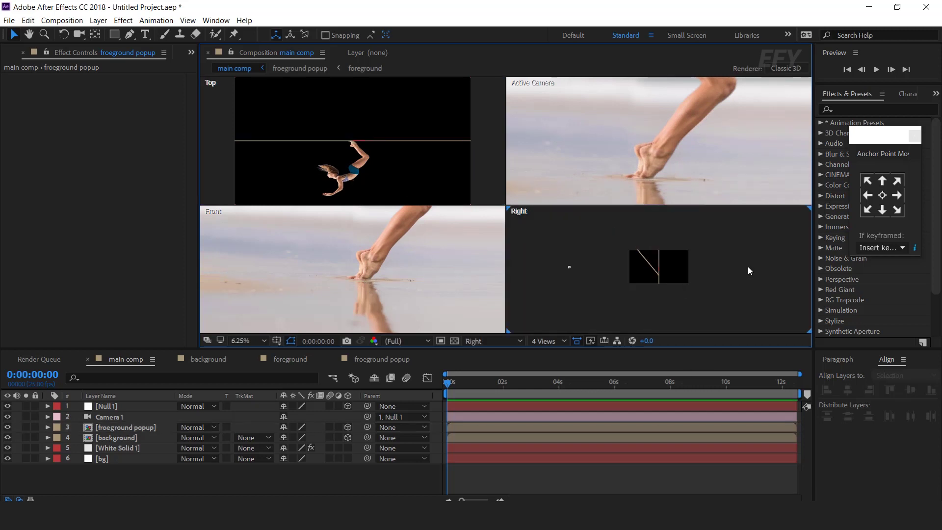
{"action": "left_click", "coordinate": [543, 338]}
{"action": "left_click", "coordinate": [569, 354]}
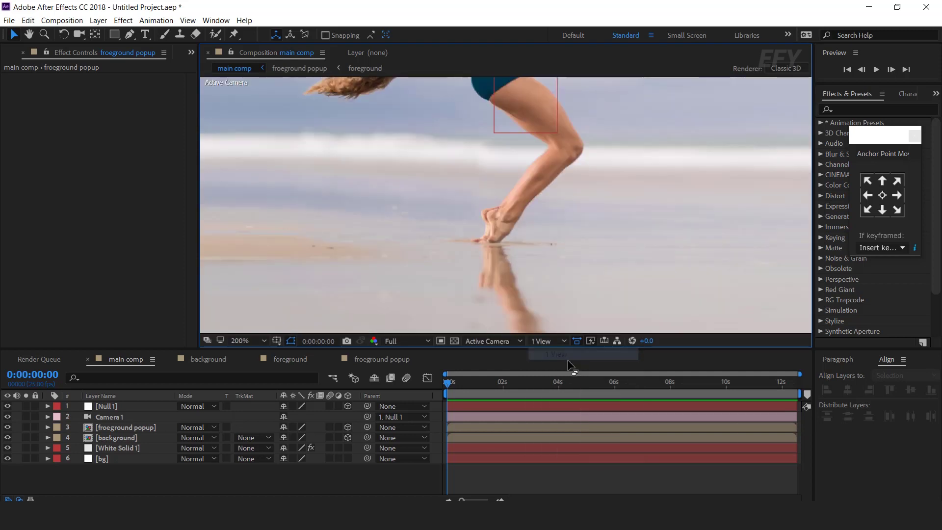
{"action": "scroll", "coordinate": [525, 179], "scroll_direction": "down", "scroll_amount": 3}
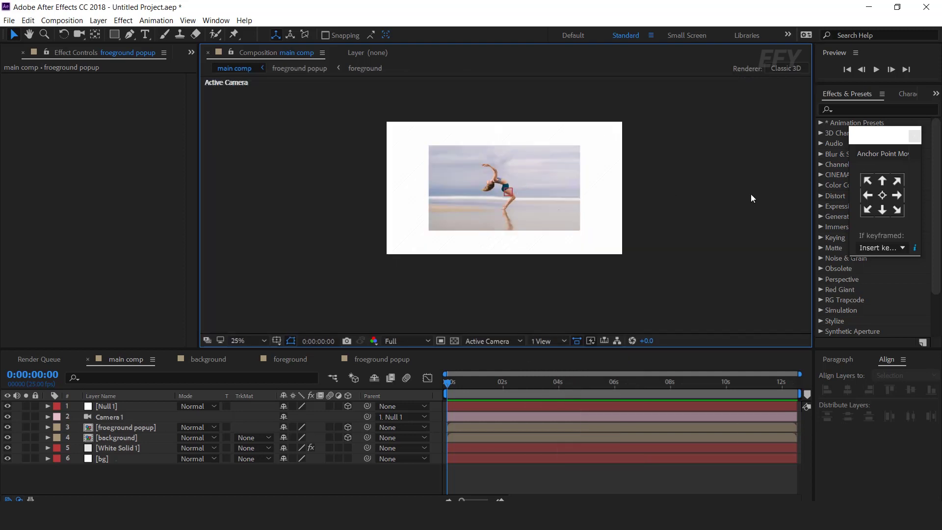
{"action": "scroll", "coordinate": [599, 176], "scroll_direction": "up", "scroll_amount": 2}
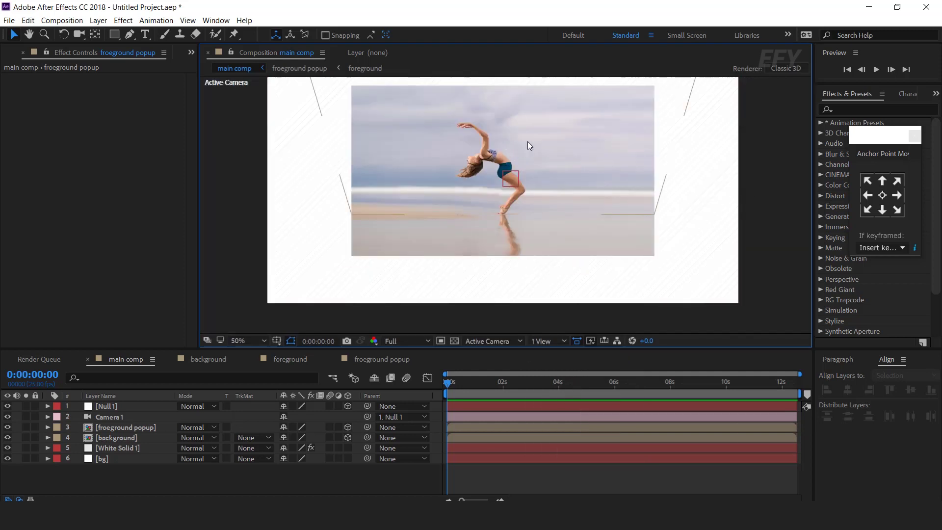
{"action": "key", "text": "space"}
{"action": "left_click_drag", "start_coordinate": [528, 142], "coordinate": [518, 162]}
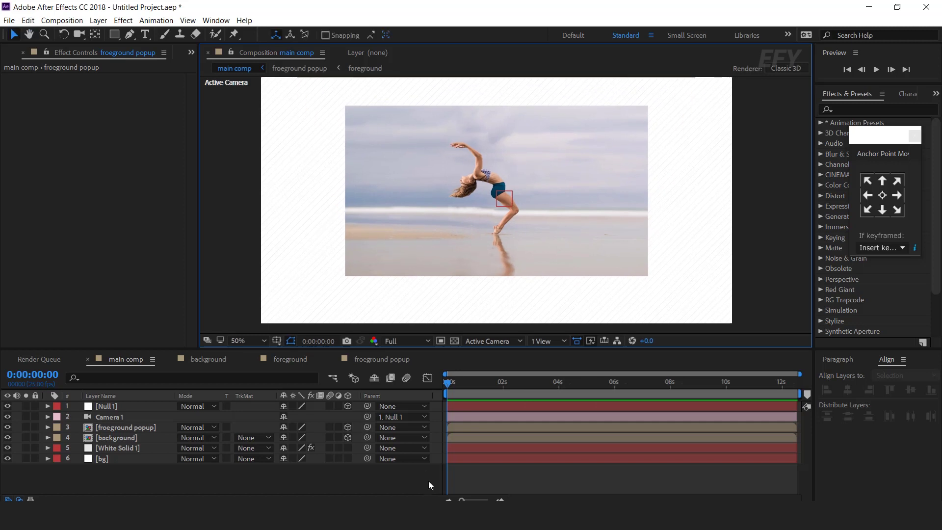
Reveal Null 1's position and rotation properties at 0:00:01:00 and set a Position keyframe there.
{"action": "scroll", "coordinate": [456, 384], "scroll_direction": "up", "scroll_amount": 1}
{"action": "left_click_drag", "start_coordinate": [450, 386], "coordinate": [502, 386]}
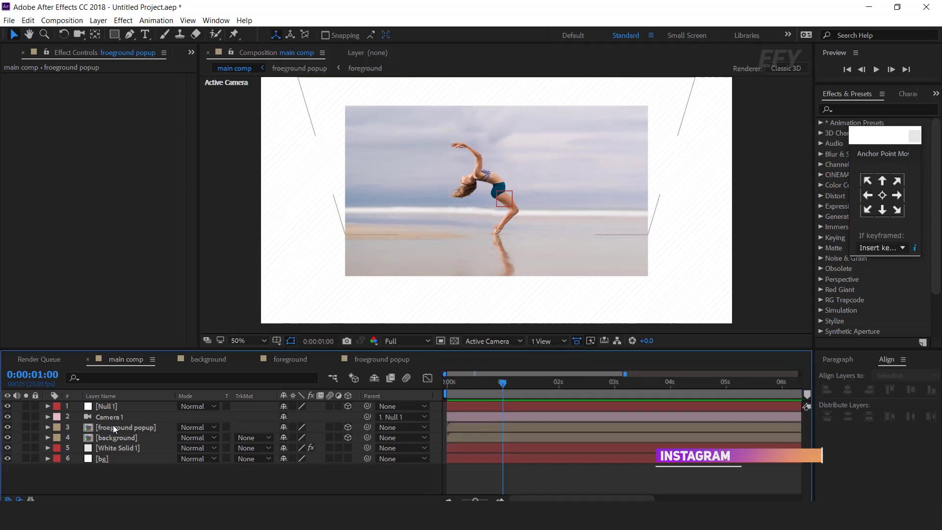
{"action": "left_click", "coordinate": [124, 405]}
{"action": "key", "text": "p"}
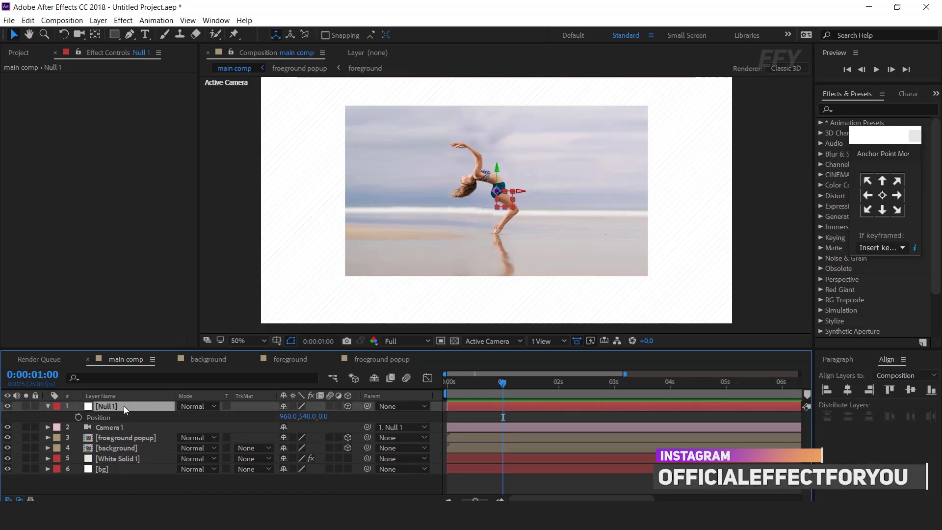
{"action": "key", "text": "shift+r"}
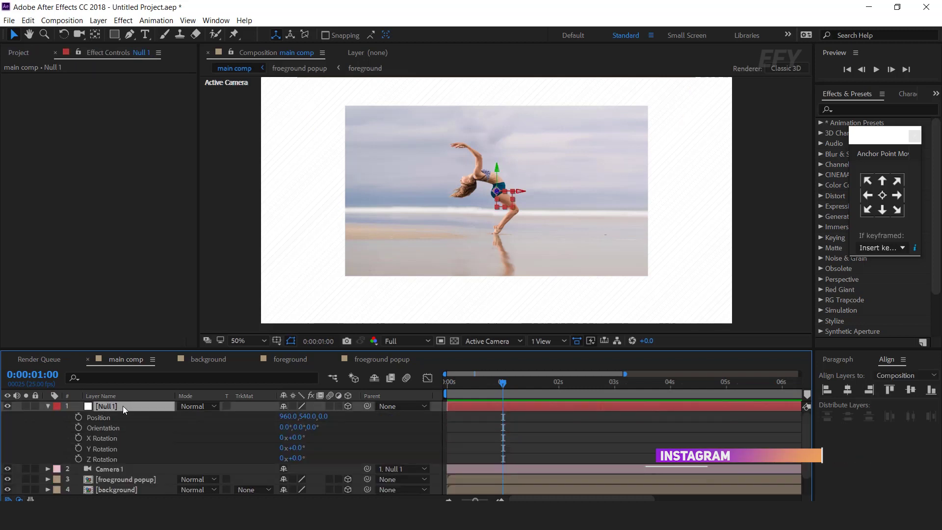
{"action": "left_click", "coordinate": [79, 417]}
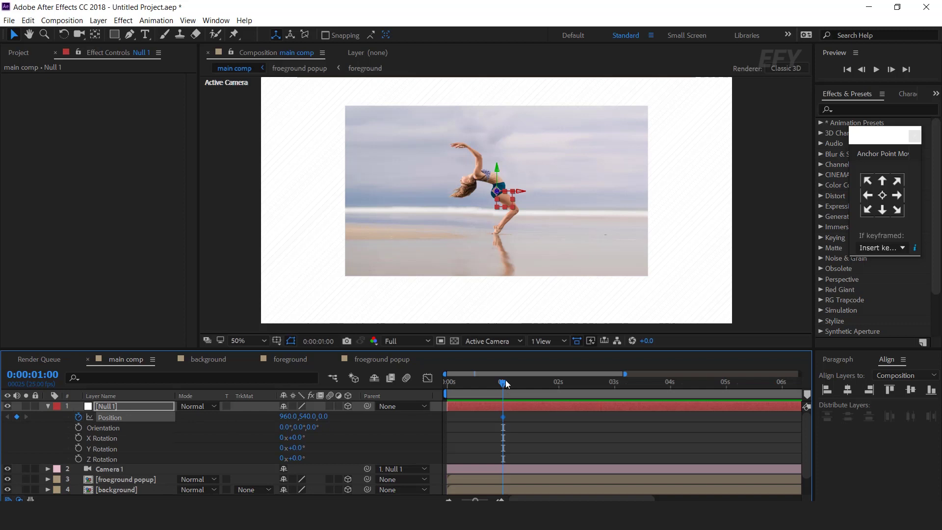
Keyframe Null 1's Position at 0:00:00:00 to 3520, 540, 0 so the photo starts off-screen, and preview the slide-in.
{"action": "key", "text": "Home"}
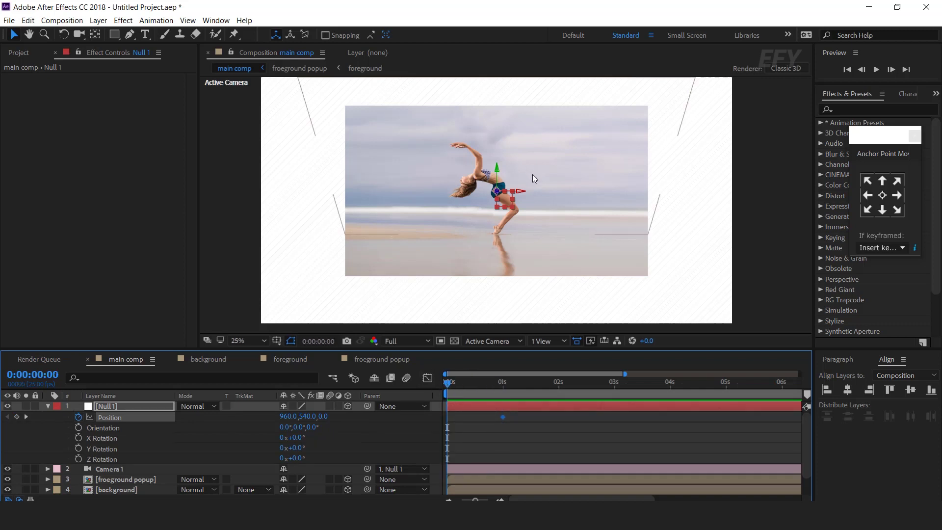
{"action": "key", "text": "comma"}
{"action": "left_click_drag", "start_coordinate": [288, 422], "coordinate": [456, 429]}
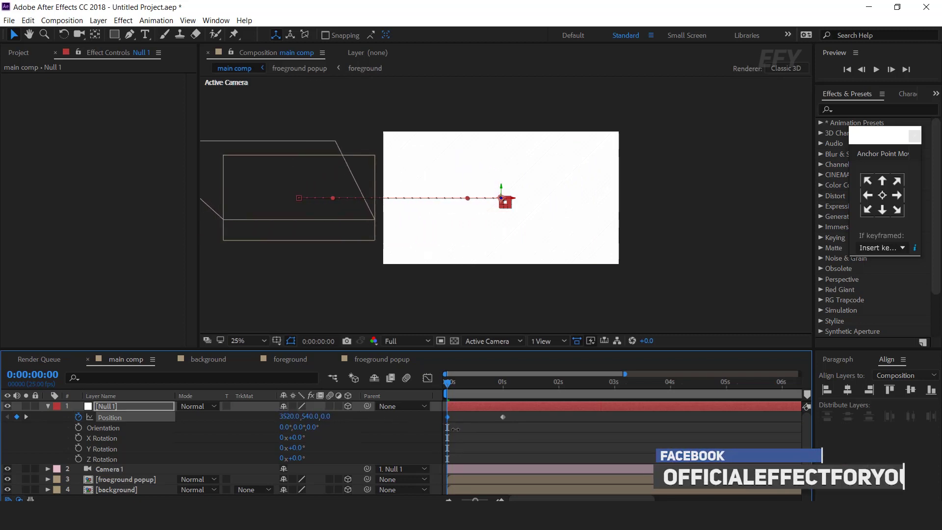
{"action": "key", "text": "space"}
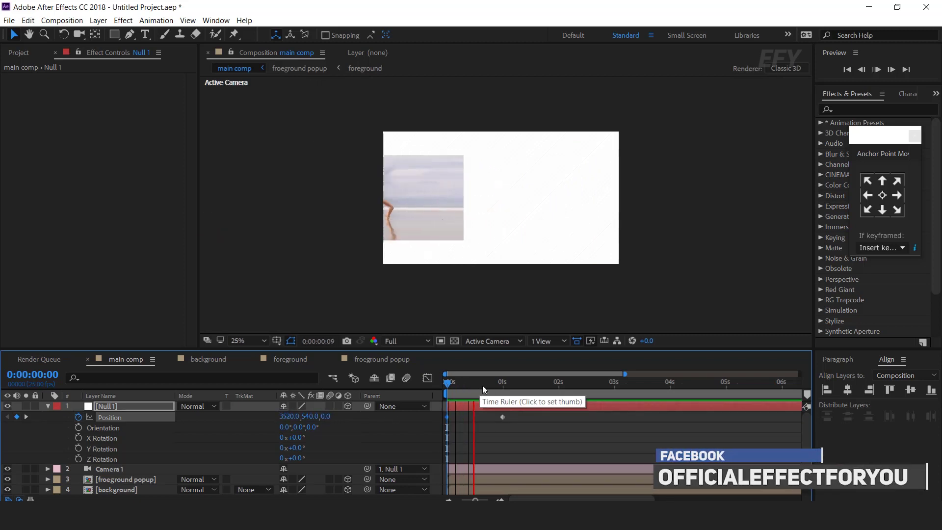
Add a Position keyframe holding the centred photo at about 3.5 seconds and key Null 1 to -1730, 1950, 0 at 0:00:04:16.
{"action": "left_click_drag", "start_coordinate": [494, 388], "coordinate": [652, 383]}
{"action": "key", "text": "Page_Up"}
{"action": "key", "text": "Page_Up"}
{"action": "key", "text": "Page_Up"}
{"action": "left_click_drag", "start_coordinate": [644, 384], "coordinate": [705, 390]}
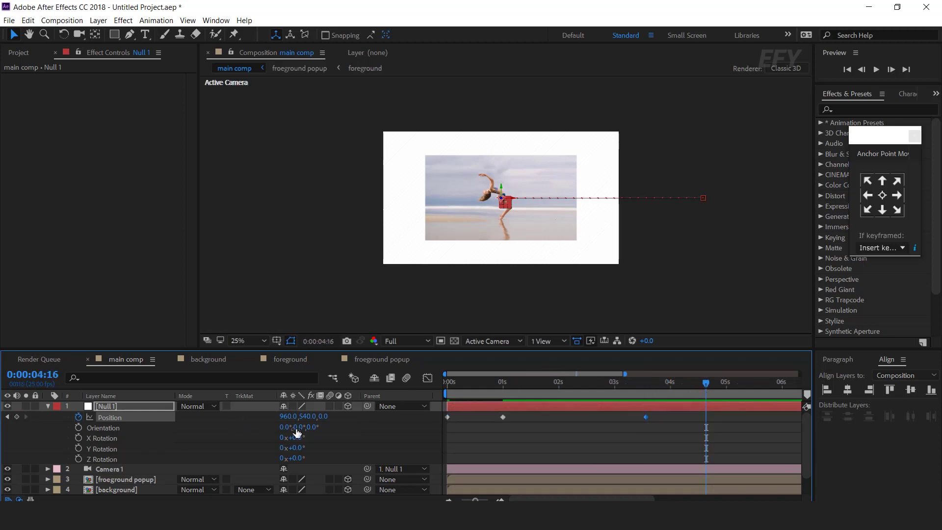
{"action": "left_click_drag", "start_coordinate": [317, 418], "coordinate": [353, 420]}
{"action": "mouse_move", "coordinate": [289, 417]}
{"action": "left_mouse_down"}
{"action": "mouse_move", "coordinate": [221, 418]}
{"action": "mouse_move", "coordinate": [368, 418]}
{"action": "mouse_move", "coordinate": [216, 417]}
{"action": "mouse_move", "coordinate": [294, 417]}
{"action": "left_mouse_up"}
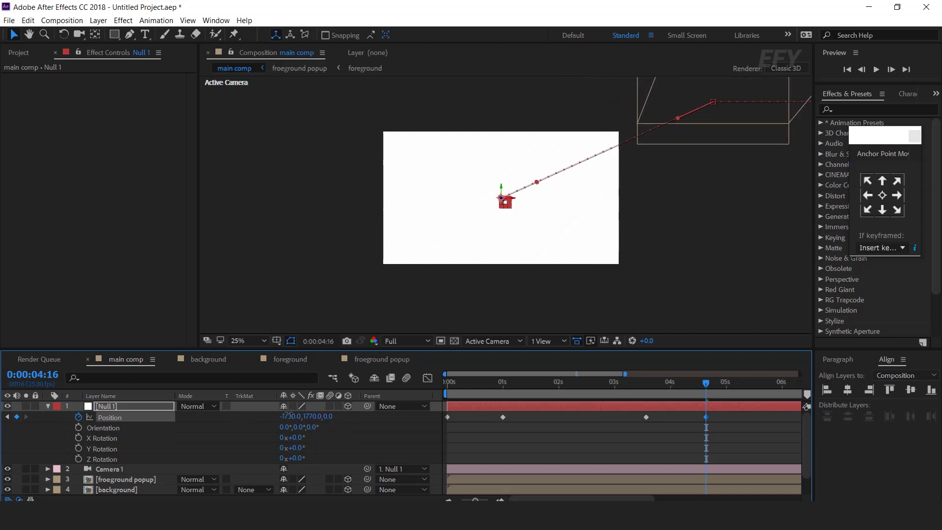
Select all four Position keyframes of Null 1 and apply Easy Ease.
{"action": "left_click", "coordinate": [714, 434]}
{"action": "left_click_drag", "start_coordinate": [727, 416], "coordinate": [422, 429]}
{"action": "right_click", "coordinate": [505, 416]}
{"action": "mouse_move", "coordinate": [589, 408]}
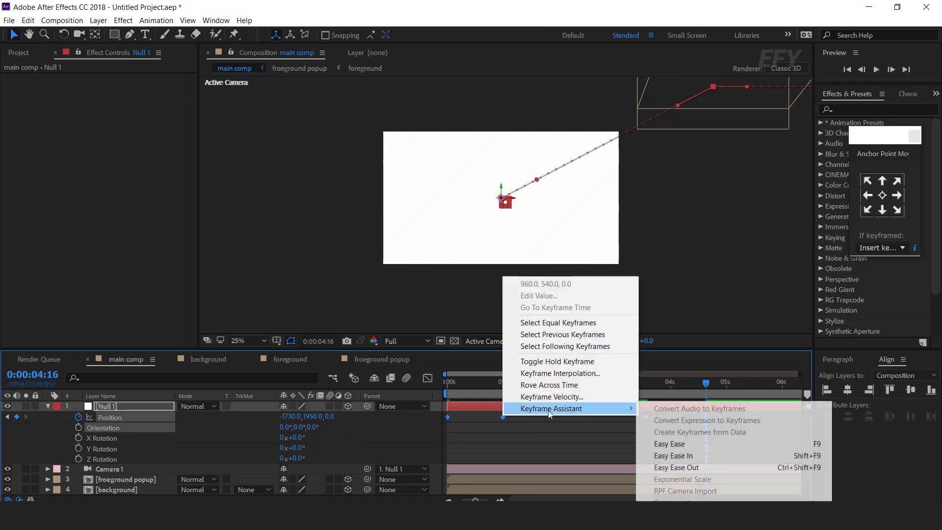
{"action": "left_click", "coordinate": [699, 442]}
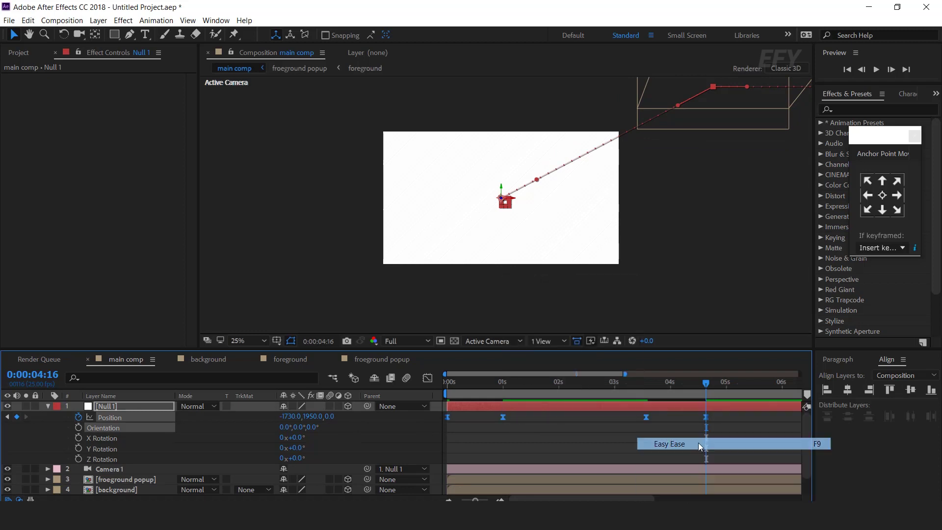
Reshape Null 1's Position speed graph so the entrance peaks early and slows gradually, while the exit builds slowly and peaks late.
{"action": "left_click", "coordinate": [426, 379]}
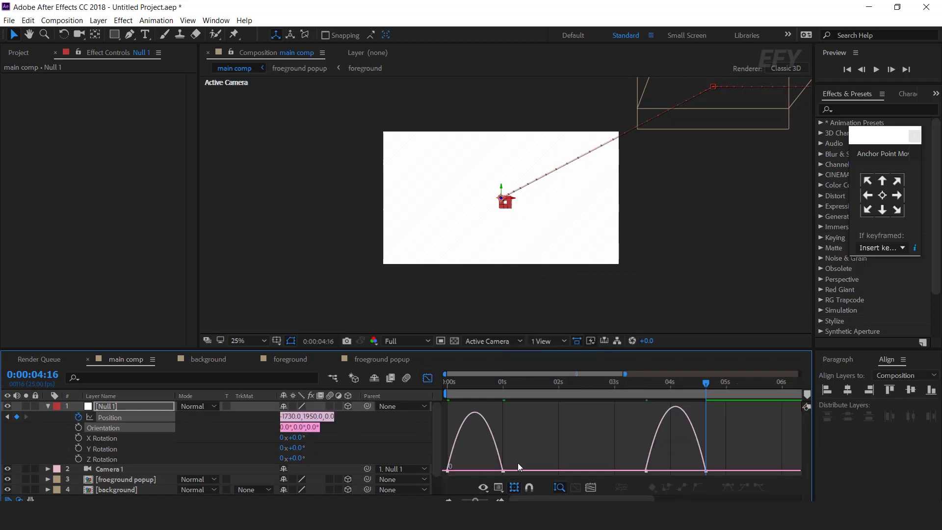
{"action": "mouse_move", "coordinate": [486, 475]}
{"action": "left_mouse_down"}
{"action": "mouse_move", "coordinate": [493, 474]}
{"action": "mouse_move", "coordinate": [475, 471]}
{"action": "left_mouse_up"}
{"action": "left_click_drag", "start_coordinate": [659, 473], "coordinate": [671, 470]}
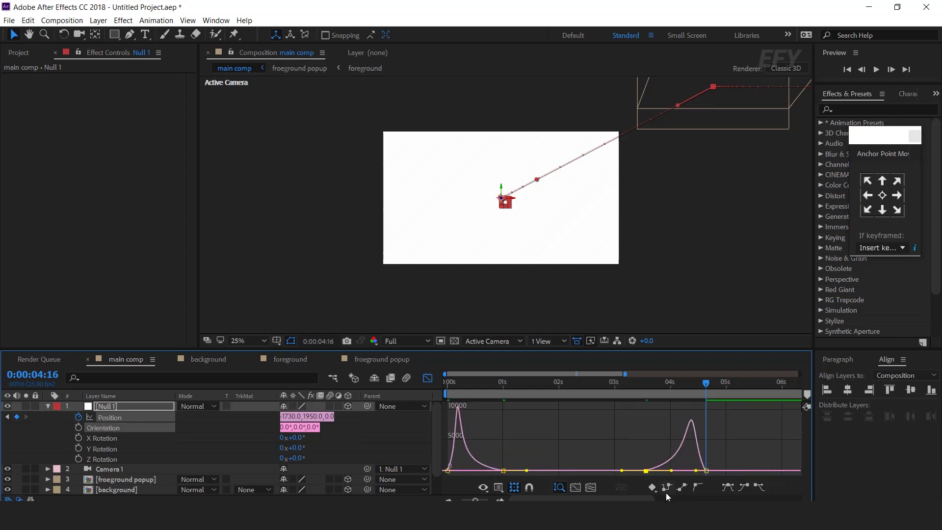
{"action": "left_click", "coordinate": [427, 384]}
Preview the animation, shift the last two Position keyframes earlier so the exit starts at 0:00:03:07, and return to 0:00:01:00.
{"action": "key", "text": "space"}
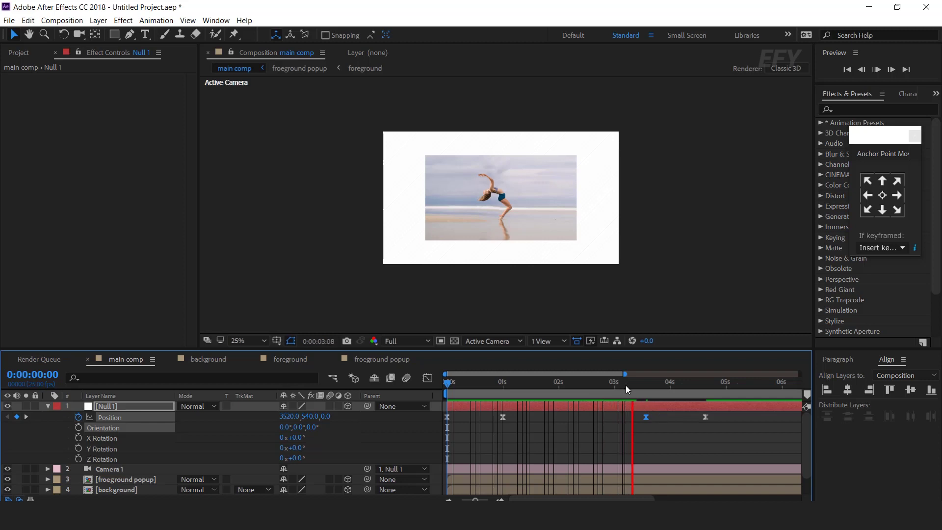
{"action": "left_click", "coordinate": [551, 383]}
{"action": "scroll", "coordinate": [519, 230], "scroll_direction": "up", "scroll_amount": 1}
{"action": "key", "text": "j"}
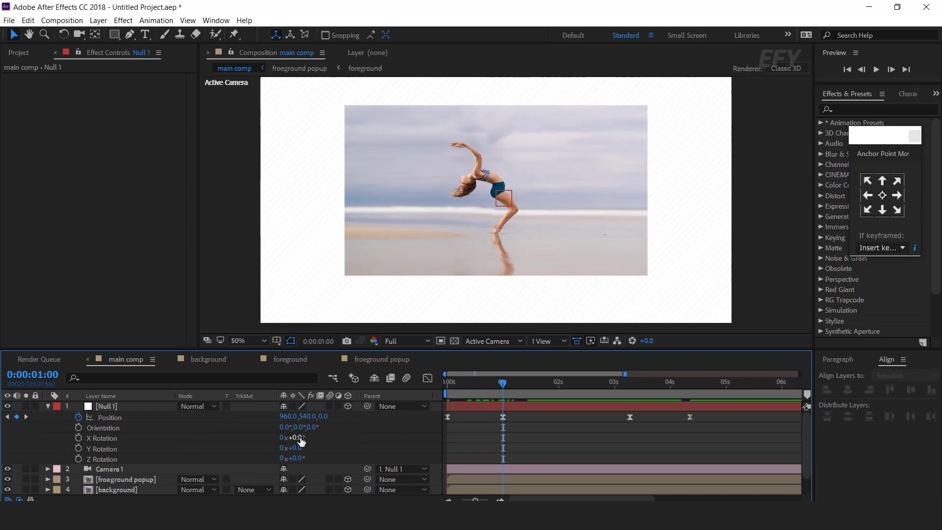
Set Null 1's X Rotation to 20° with a keyframe and shift that keyframe back to 0:00:00:16.
{"action": "left_click_drag", "start_coordinate": [301, 440], "coordinate": [312, 437]}
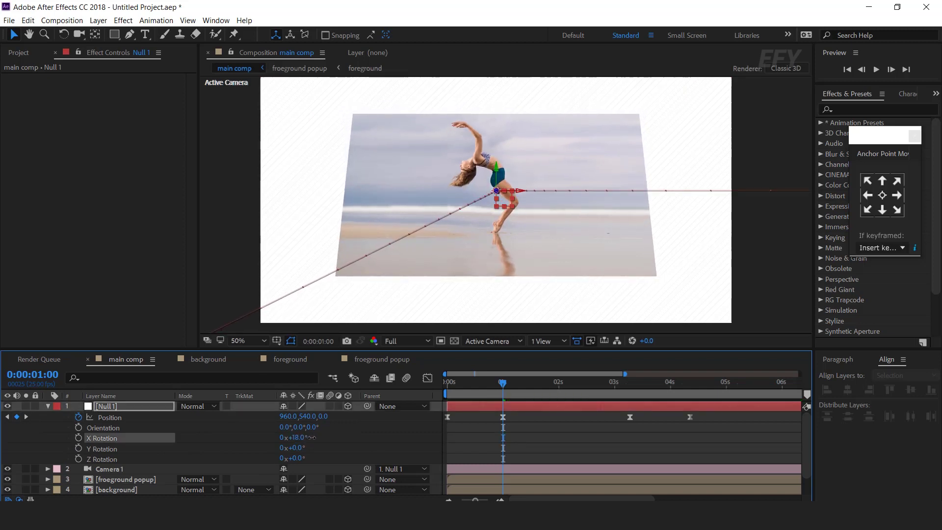
{"action": "left_click_drag", "start_coordinate": [311, 437], "coordinate": [312, 438]}
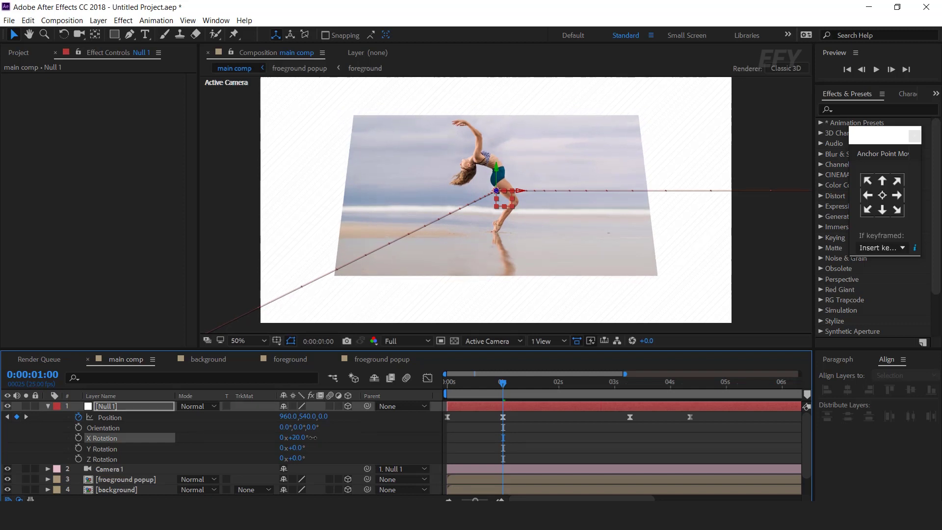
{"action": "left_click_drag", "start_coordinate": [312, 437], "coordinate": [314, 438]}
{"action": "left_click", "coordinate": [314, 439]}
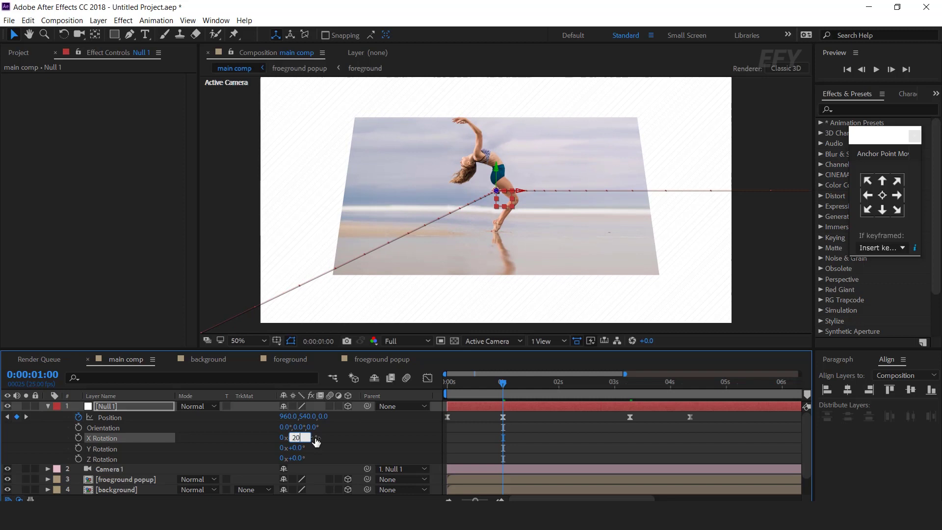
{"action": "key", "text": "Return"}
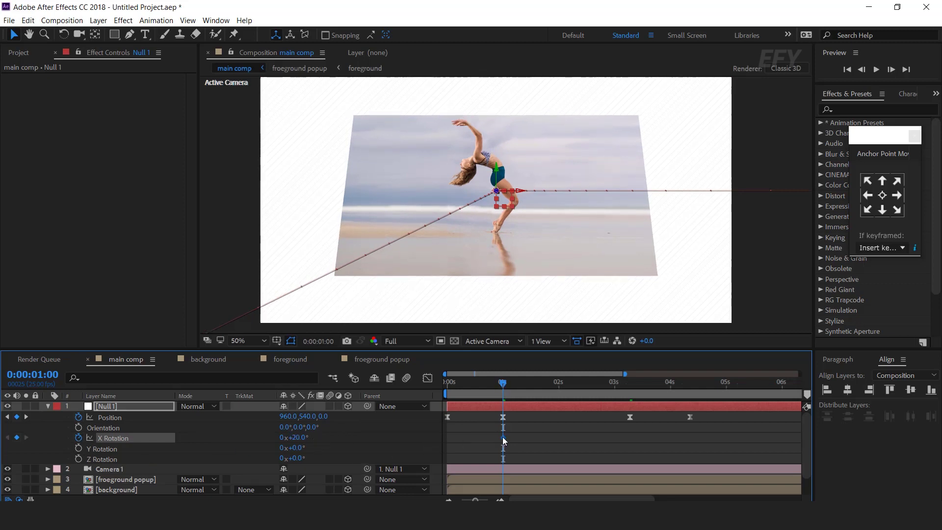
{"action": "left_click_drag", "start_coordinate": [482, 438], "coordinate": [482, 438]}
Keyframe Null 1's X Rotation to 45.2° at 0:00:03:07, shift that keyframe slightly later, and preview the tilt.
{"action": "left_click_drag", "start_coordinate": [505, 384], "coordinate": [629, 388]}
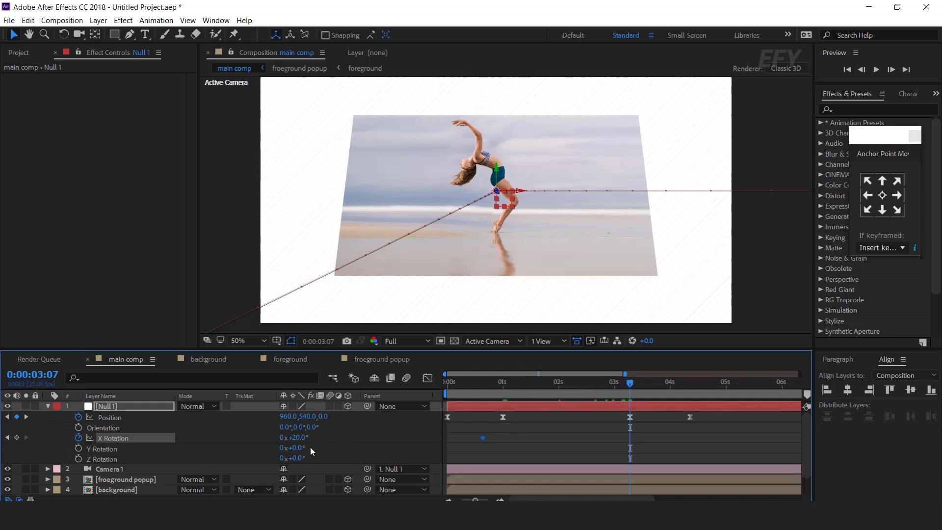
{"action": "left_click_drag", "start_coordinate": [301, 439], "coordinate": [454, 435]}
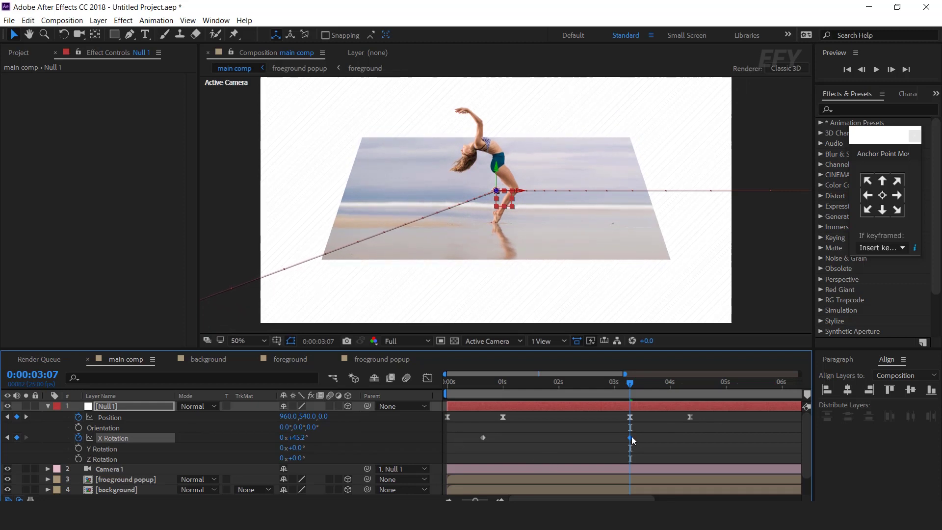
{"action": "left_click_drag", "start_coordinate": [636, 437], "coordinate": [649, 437]}
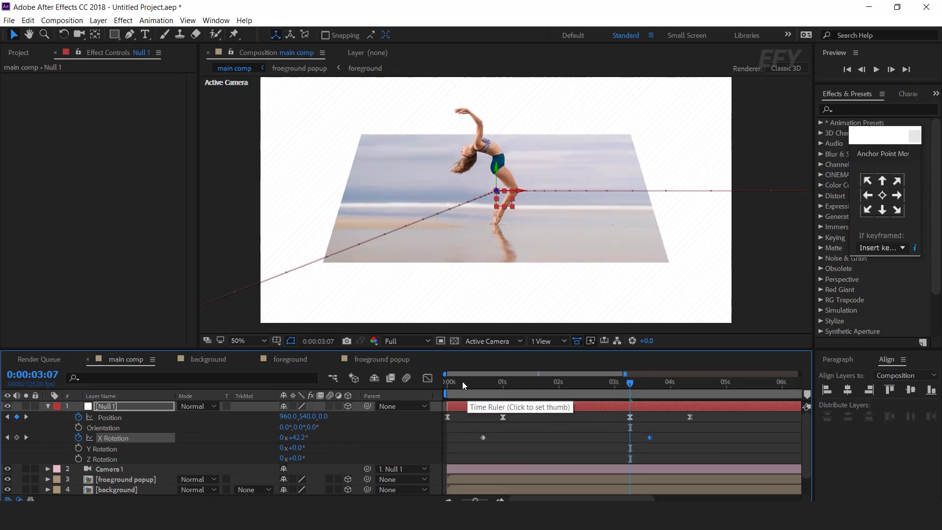
{"action": "left_click_drag", "start_coordinate": [462, 382], "coordinate": [500, 389]}
{"action": "key", "text": "space"}
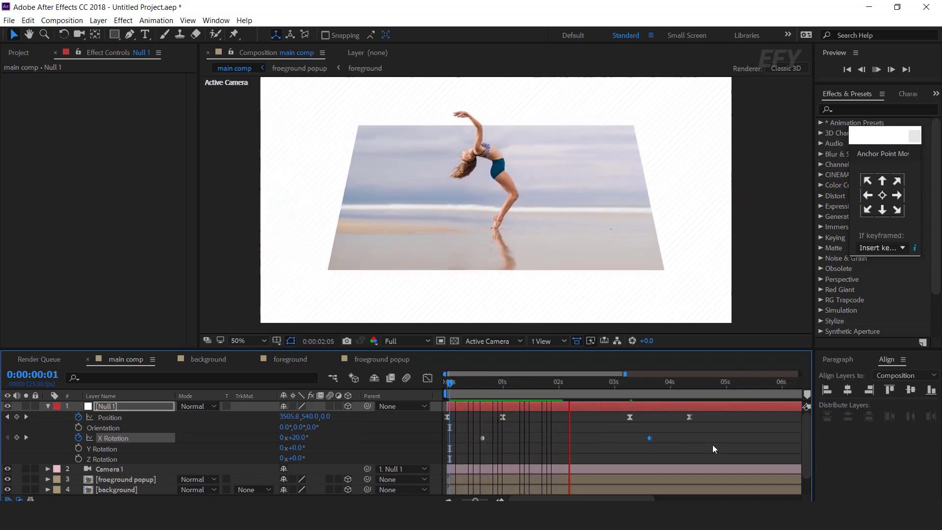
Keyframe Null 1's Y Rotation at 0° at 0:00:00:16 and at 12.3° at 0:00:02:22.
{"action": "mouse_move", "coordinate": [496, 387]}
{"action": "left_mouse_down"}
{"action": "mouse_move", "coordinate": [505, 389]}
{"action": "mouse_move", "coordinate": [481, 387]}
{"action": "left_mouse_up"}
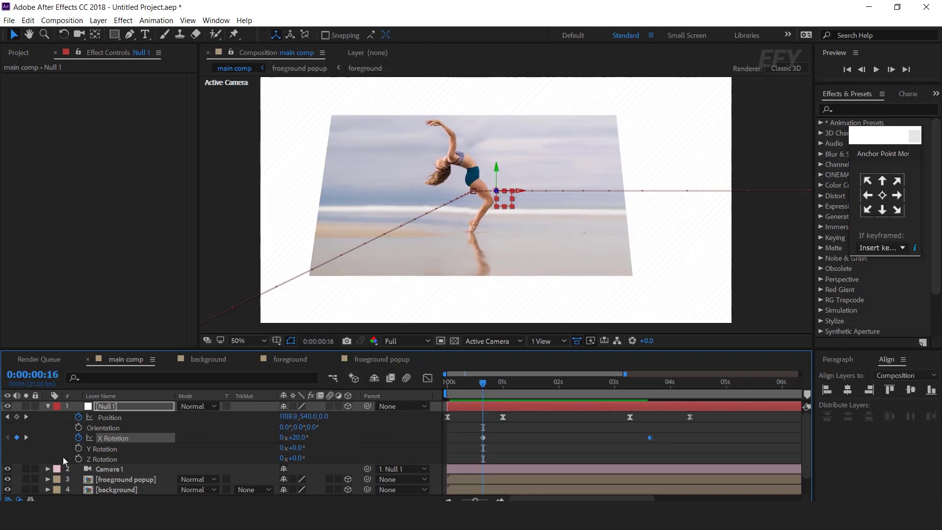
{"action": "left_click", "coordinate": [79, 449]}
{"action": "left_click_drag", "start_coordinate": [521, 382], "coordinate": [608, 386]}
{"action": "left_click_drag", "start_coordinate": [294, 447], "coordinate": [386, 459]}
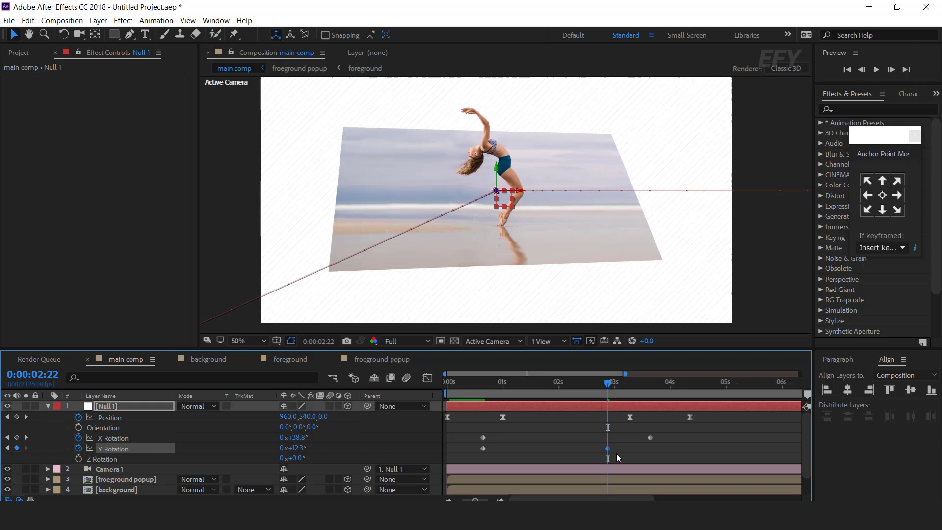
Move the second Y Rotation keyframe later, just past the third Position keyframe, nudge the first slightly earlier, and preview the motion.
{"action": "left_click_drag", "start_coordinate": [608, 448], "coordinate": [636, 448]}
{"action": "left_click_drag", "start_coordinate": [482, 448], "coordinate": [478, 448]}
{"action": "left_click_drag", "start_coordinate": [472, 382], "coordinate": [447, 381]}
{"action": "key", "text": "space"}
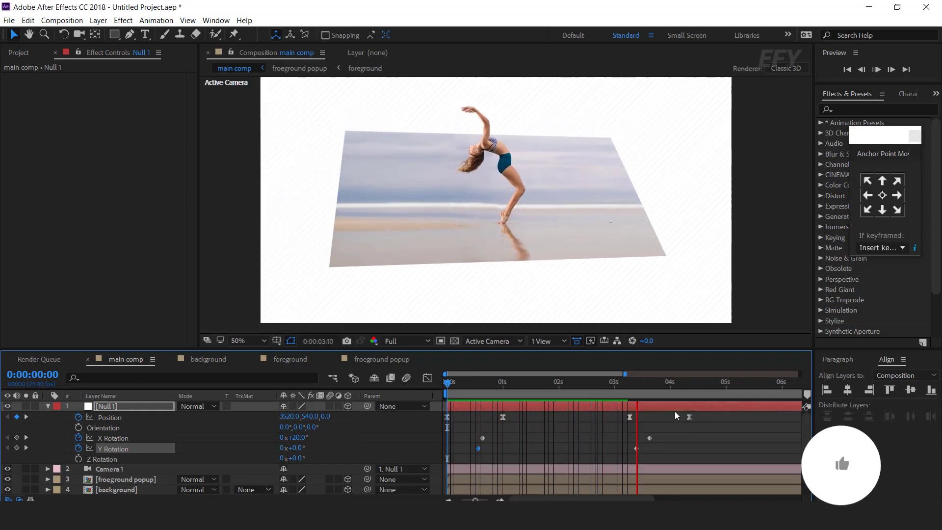
{"action": "key", "text": "space"}
{"action": "key", "text": "space"}
{"action": "left_click", "coordinate": [556, 387]}
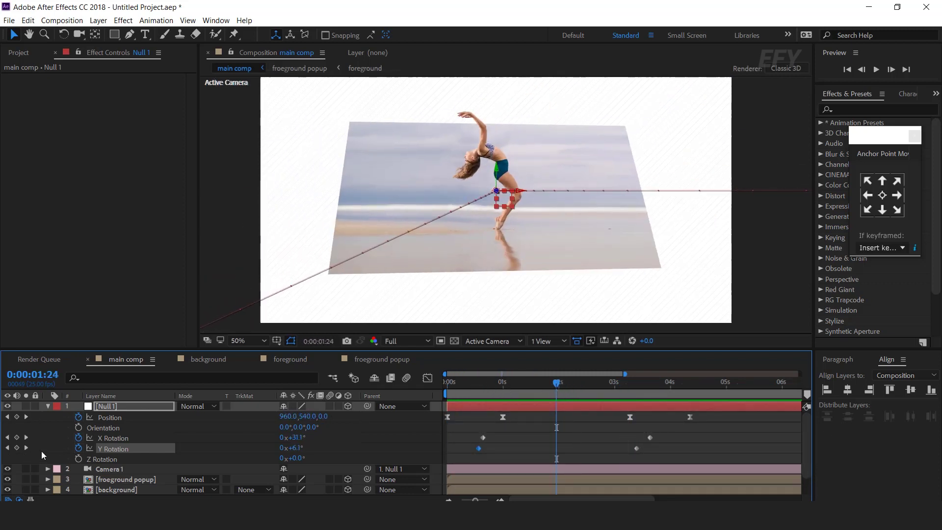
Apply Easy Ease to all X and Y Rotation keyframes of Null 1 and collapse its properties.
{"action": "left_click_drag", "start_coordinate": [685, 431], "coordinate": [454, 461]}
{"action": "right_click", "coordinate": [487, 435]}
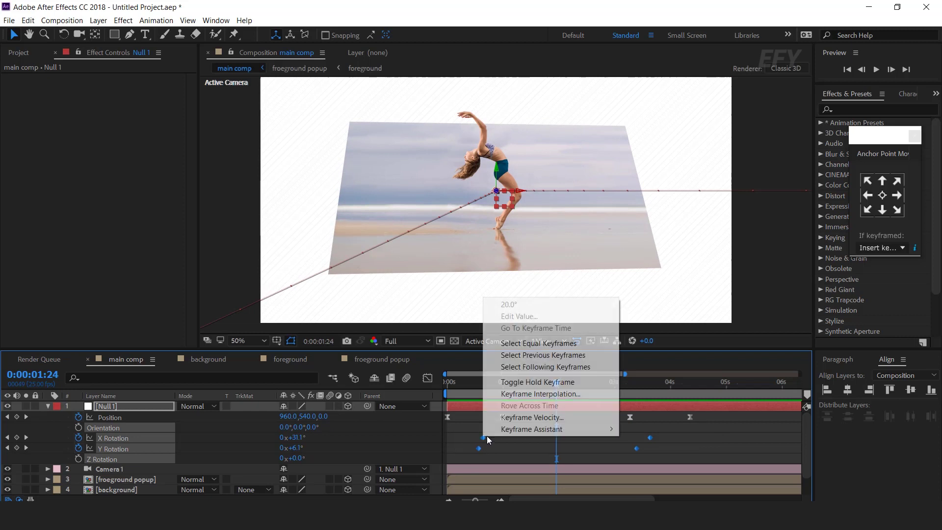
{"action": "mouse_move", "coordinate": [584, 431]}
{"action": "left_click", "coordinate": [687, 367]}
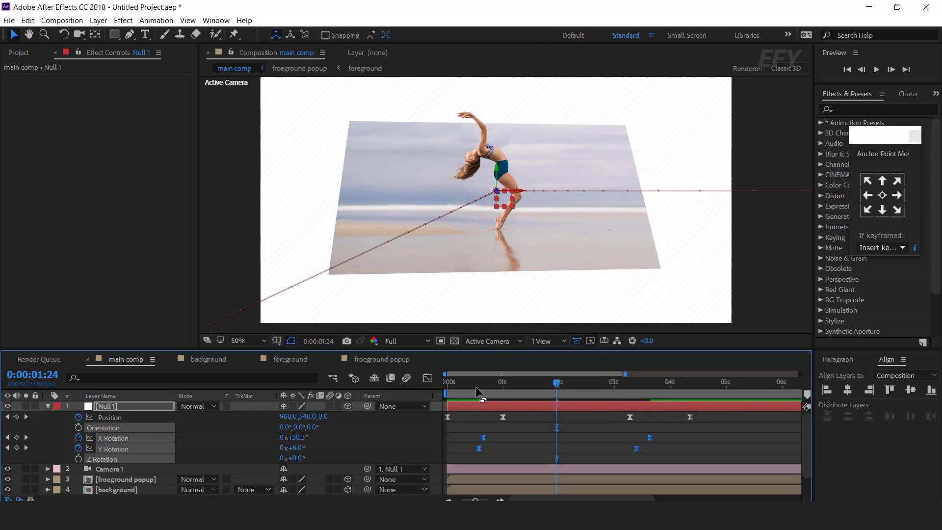
{"action": "key", "text": "Home"}
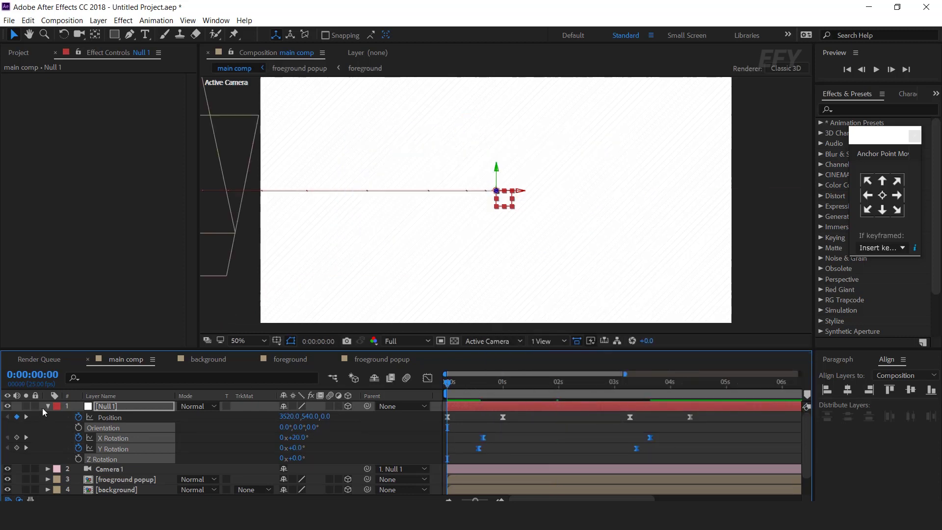
{"action": "left_click", "coordinate": [48, 407]}
At 0:00:02:14, duplicate the background layer and rename the lower copy as background shadow.
{"action": "left_click_drag", "start_coordinate": [471, 382], "coordinate": [590, 385]}
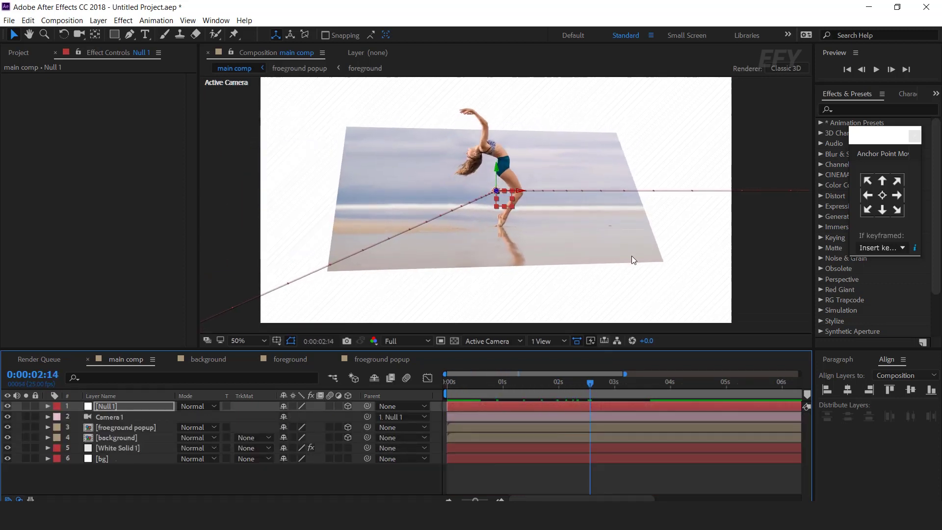
{"action": "left_click", "coordinate": [142, 473]}
{"action": "left_click", "coordinate": [121, 437]}
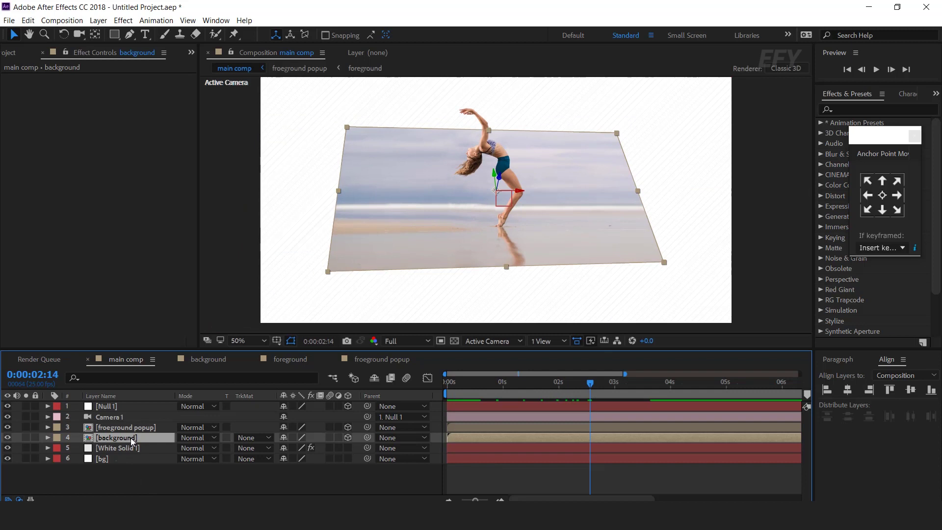
{"action": "key", "text": "ctrl+d"}
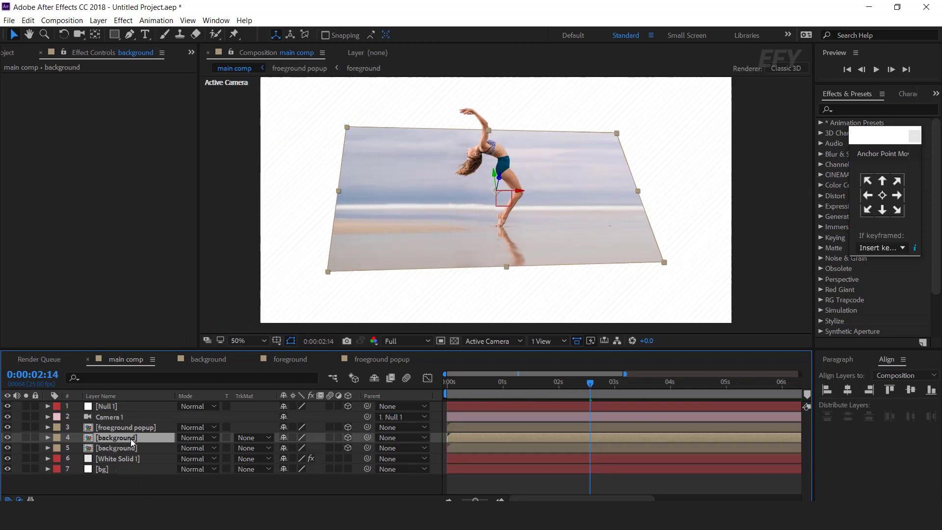
{"action": "left_click", "coordinate": [128, 449]}
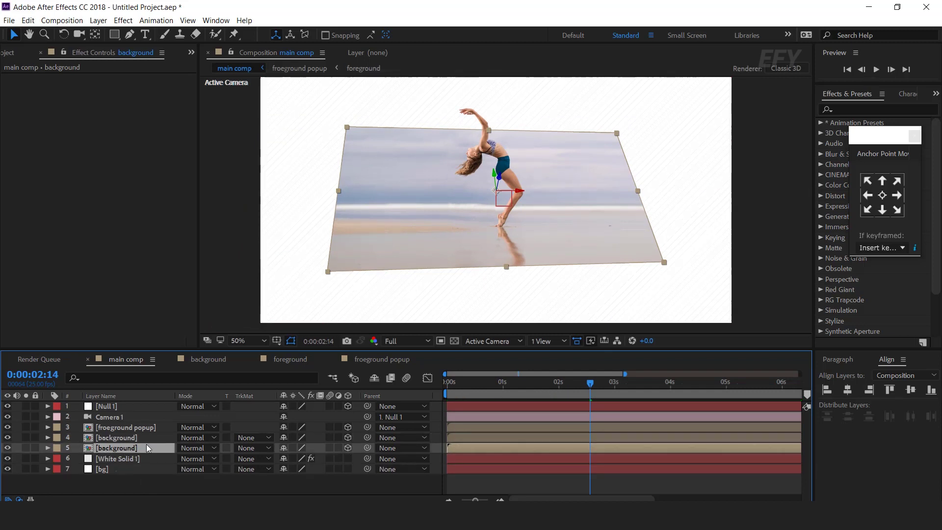
{"action": "key", "text": "Return"}
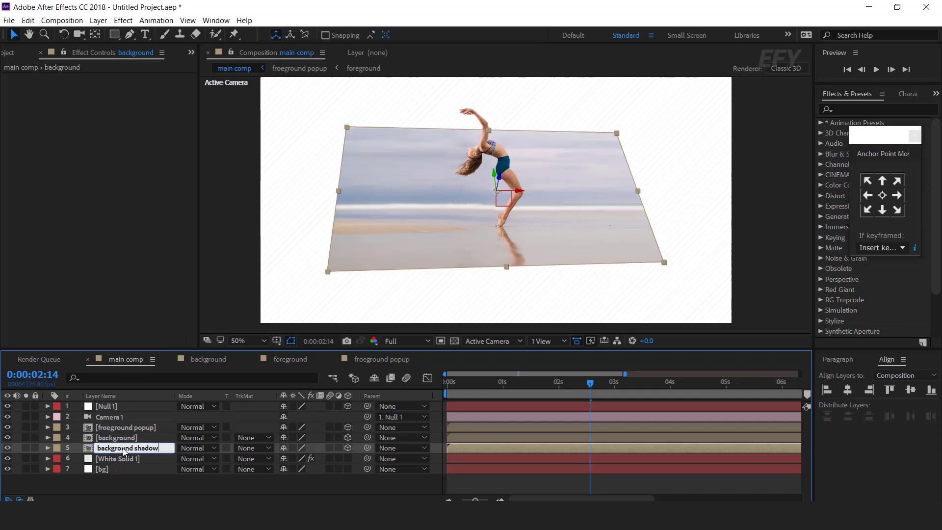
{"action": "key", "text": "Return"}
Add a Drop Shadow effect to the background shadow layer with softness 100 and distance 40.
{"action": "key", "text": "ctrl+space"}
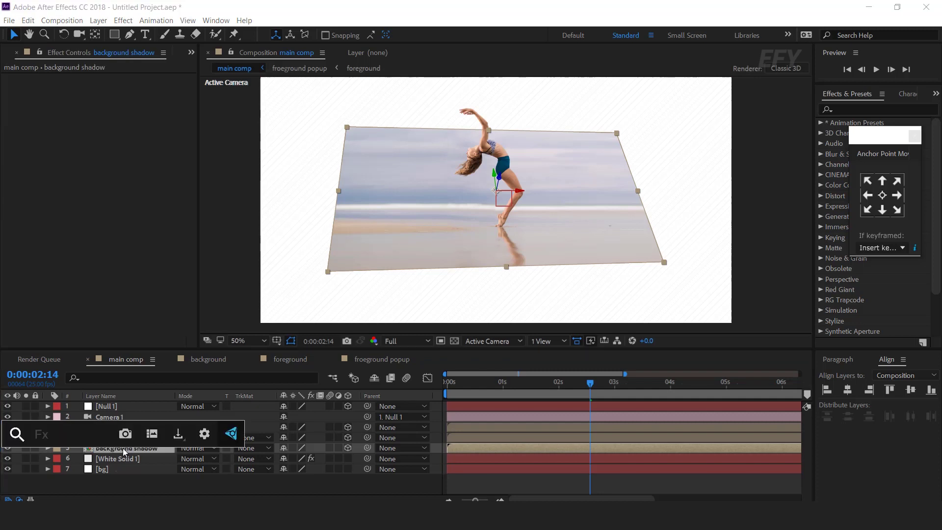
{"action": "type", "text": "drop"}
{"action": "key", "text": "Return"}
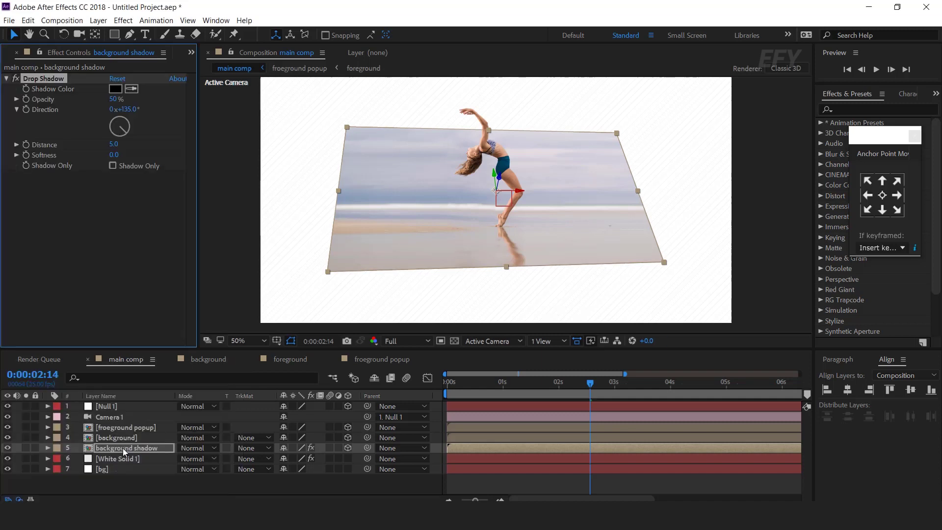
{"action": "left_click", "coordinate": [114, 156]}
{"action": "left_click", "coordinate": [116, 144]}
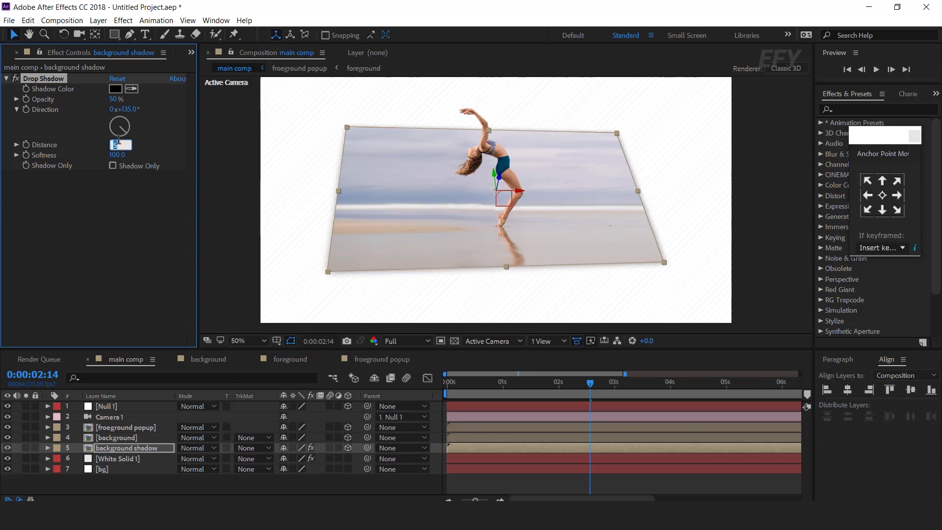
{"action": "type", "text": "40"}
{"action": "key", "text": "Return"}
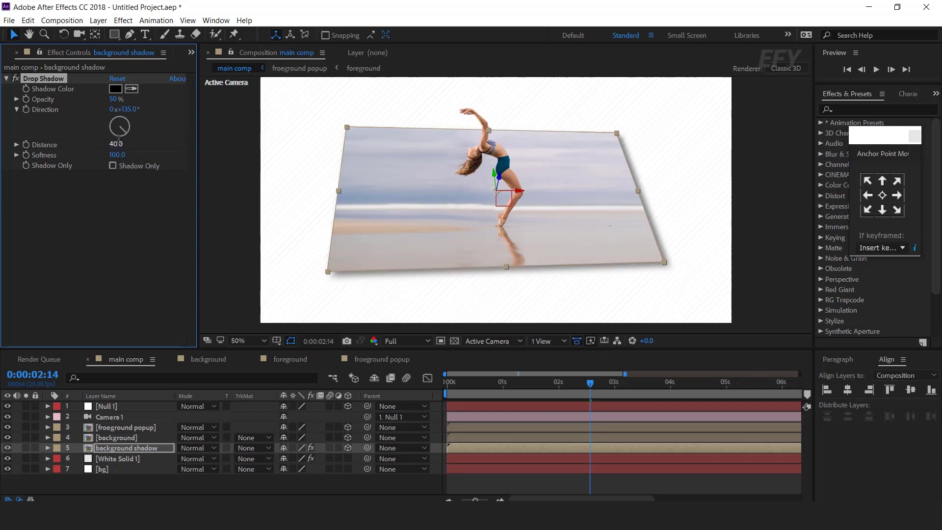
Set the background shadow layer's Drop Shadow to 10% opacity, distance 70 and softness 75.
{"action": "left_click", "coordinate": [113, 100]}
{"action": "type", "text": "10"}
{"action": "key", "text": "Return"}
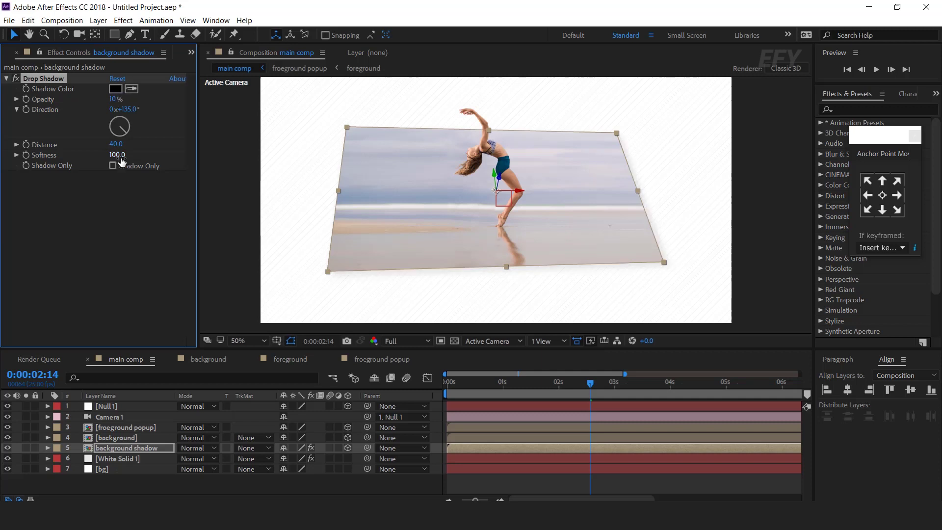
{"action": "left_click_drag", "start_coordinate": [105, 154], "coordinate": [90, 157]}
{"action": "left_click", "coordinate": [116, 146]}
{"action": "type", "text": "70"}
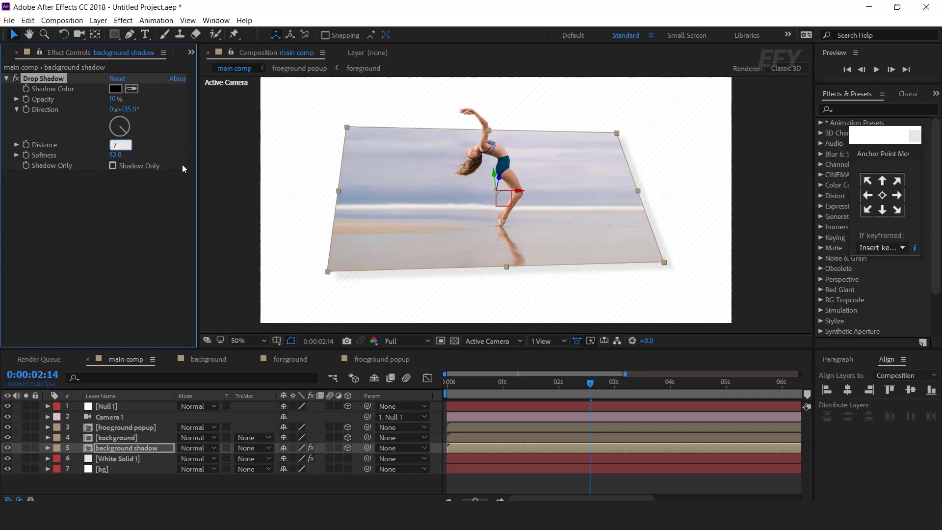
{"action": "left_click", "coordinate": [182, 166]}
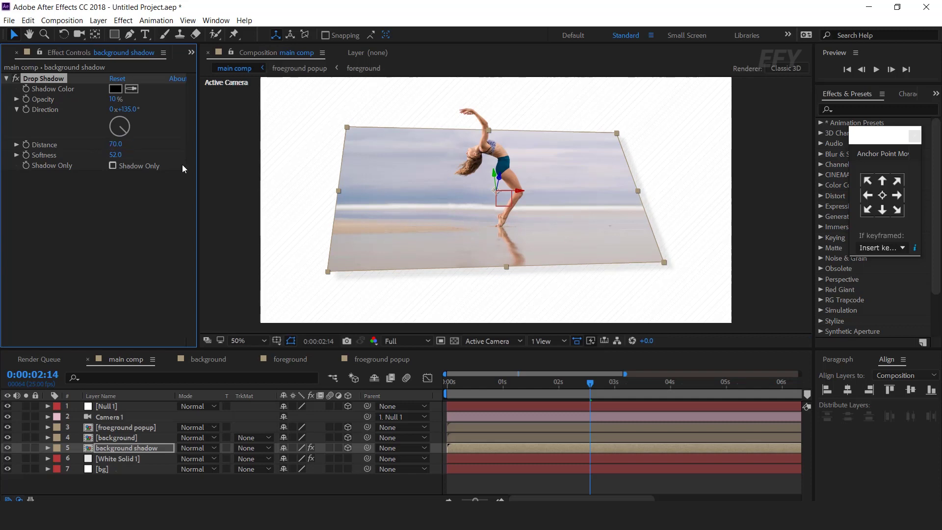
{"action": "left_click", "coordinate": [115, 154]}
{"action": "type", "text": "75"}
{"action": "key", "text": "Return"}
{"action": "left_click", "coordinate": [631, 481]}
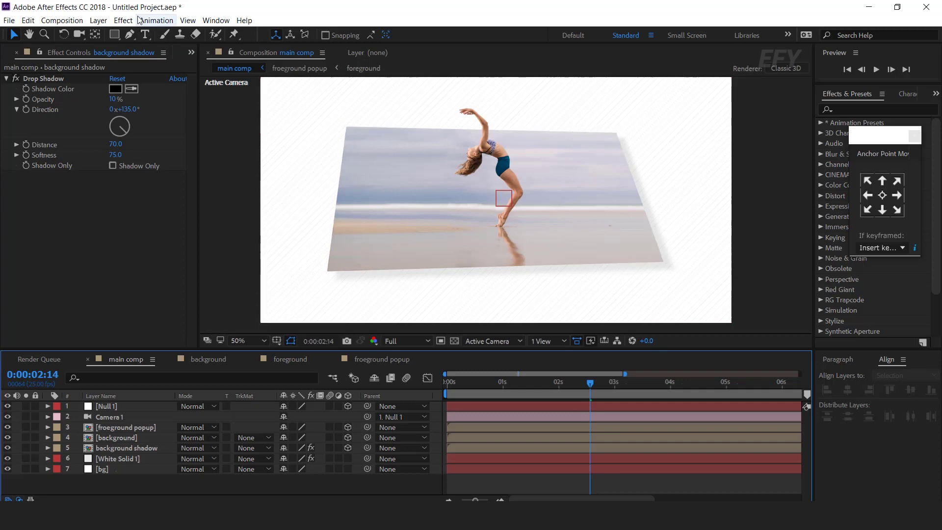
Draw a small three-point arrowhead pointing right with the Pen tool, just beyond the photo's right edge, as a new shape layer.
{"action": "left_click", "coordinate": [130, 34]}
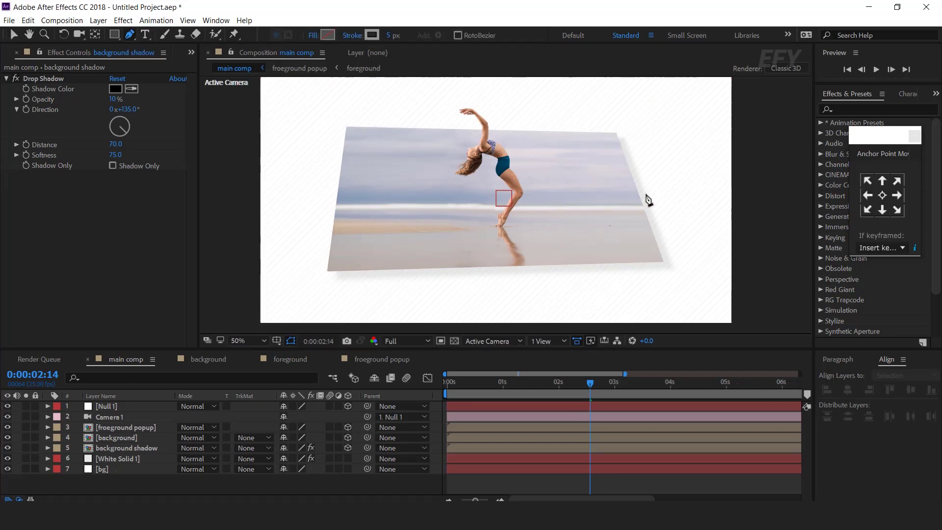
{"action": "key", "text": "period"}
{"action": "left_click_drag", "start_coordinate": [668, 196], "coordinate": [521, 200]}
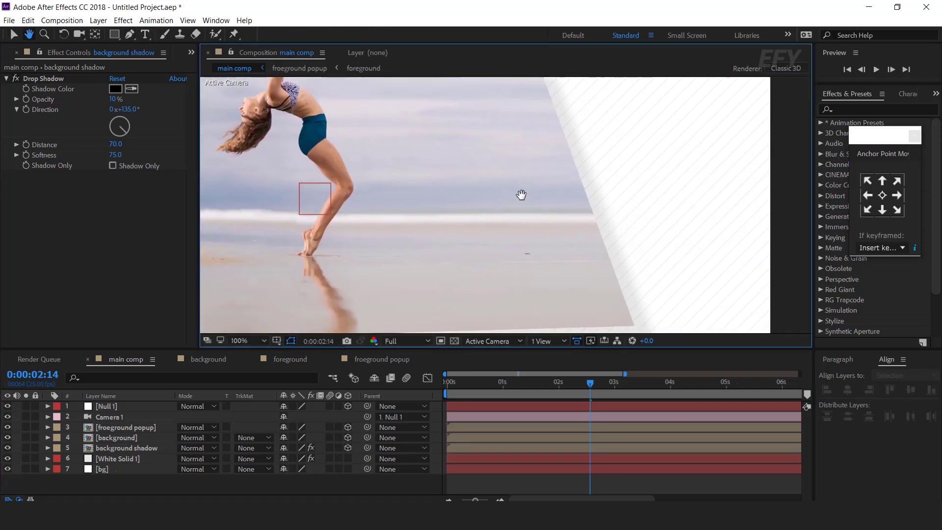
{"action": "left_click", "coordinate": [587, 150]}
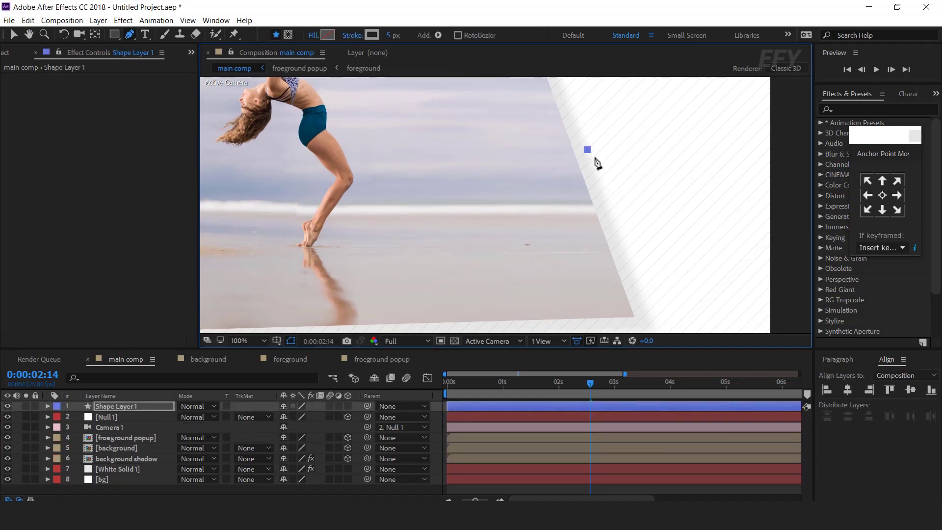
{"action": "scroll", "coordinate": [597, 155], "scroll_direction": "up", "scroll_amount": 4}
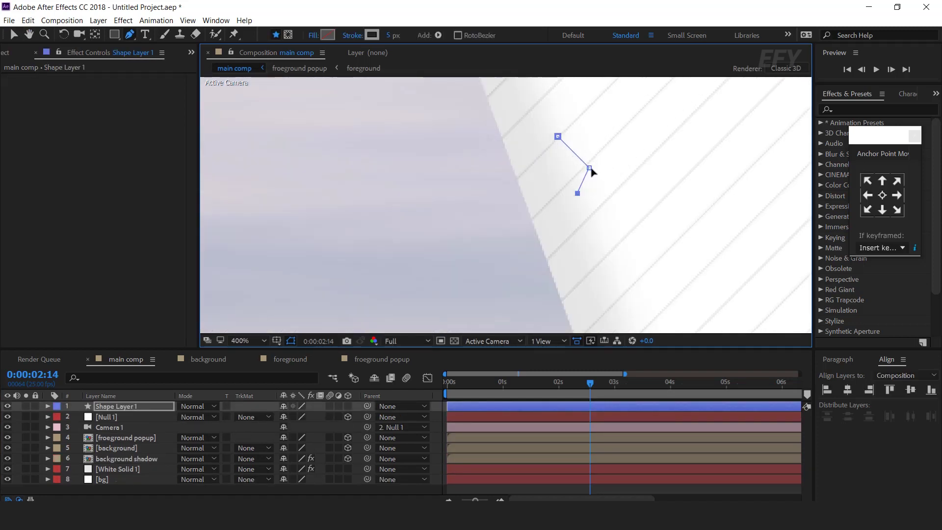
{"action": "left_click_drag", "start_coordinate": [603, 156], "coordinate": [607, 155]}
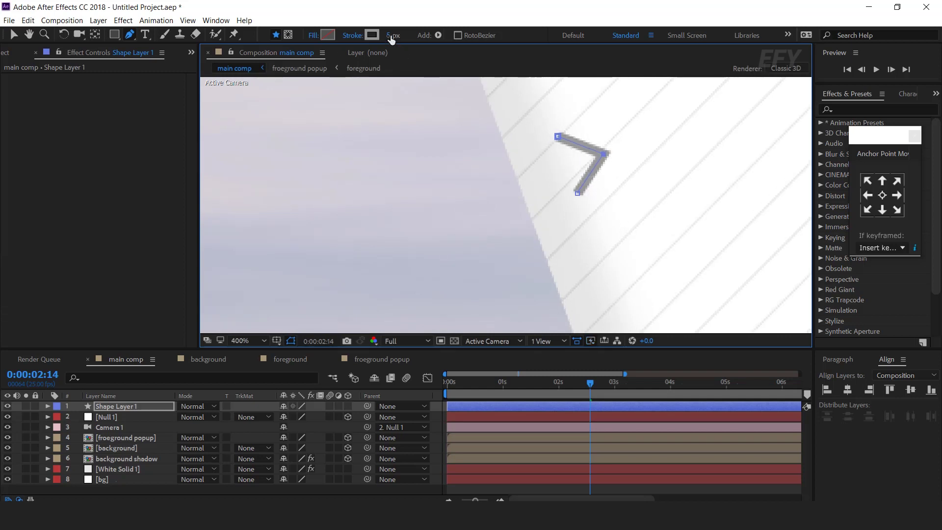
Centre the arrowhead shape's anchor point and make it a 3D layer.
{"action": "left_click", "coordinate": [882, 195]}
{"action": "scroll", "coordinate": [581, 171], "scroll_direction": "down", "scroll_amount": 6}
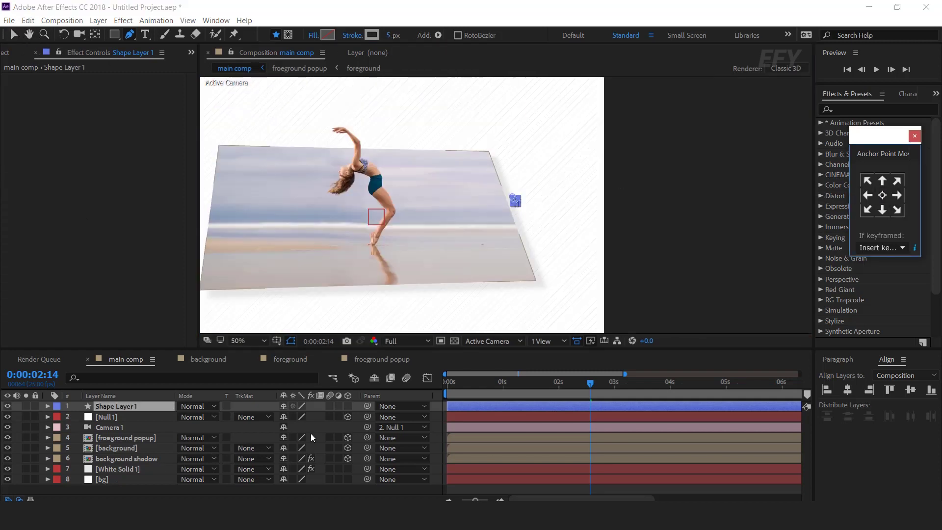
{"action": "left_click", "coordinate": [347, 406]}
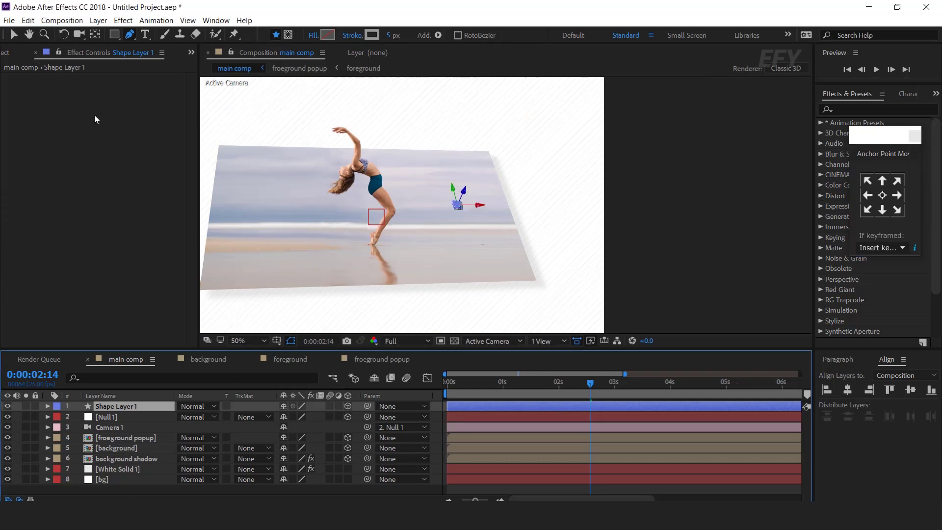
Move the 3D arrowhead along its axes so it sits just outside the photo's right edge.
{"action": "key", "text": "v"}
{"action": "scroll", "coordinate": [488, 211], "scroll_direction": "up", "scroll_amount": 2}
{"action": "left_click_drag", "start_coordinate": [451, 208], "coordinate": [654, 212]}
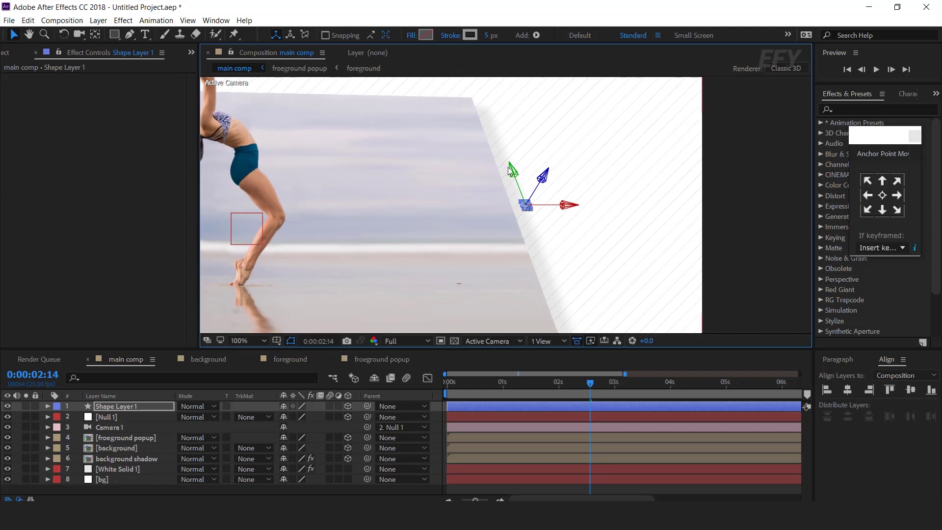
{"action": "left_click_drag", "start_coordinate": [515, 173], "coordinate": [517, 179]}
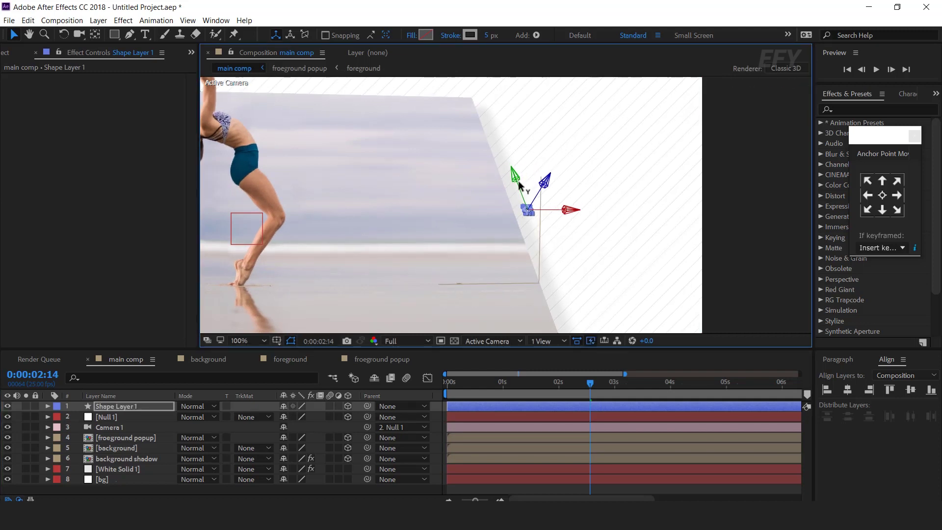
{"action": "key", "text": "comma"}
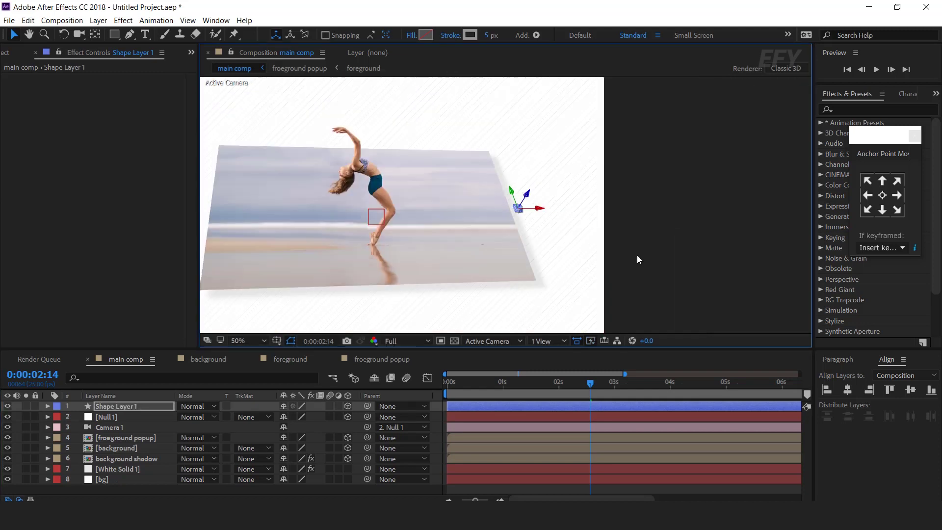
{"action": "left_click", "coordinate": [715, 257]}
{"action": "scroll", "coordinate": [698, 240], "scroll_direction": "left", "scroll_amount": 5}
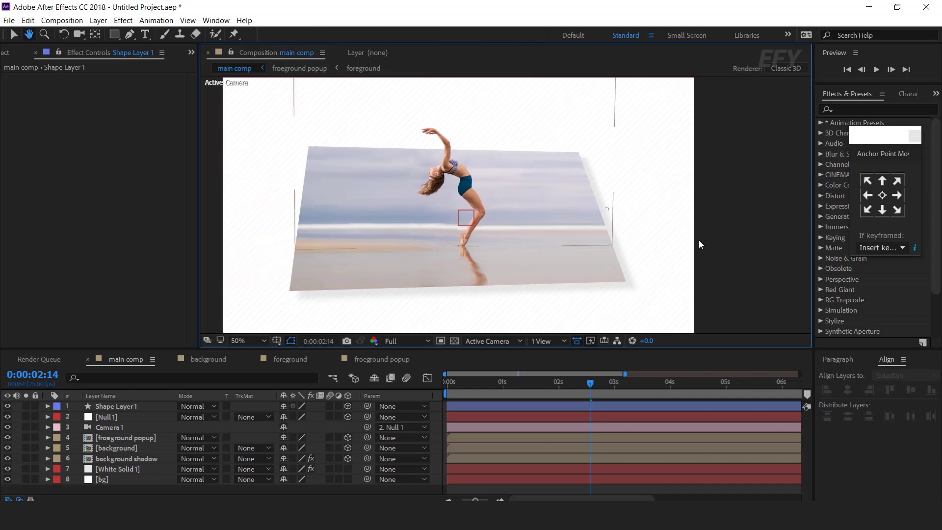
Duplicate the arrowhead layer and move the copy just outside the photo's left edge.
{"action": "left_click", "coordinate": [151, 407]}
{"action": "key", "text": "period"}
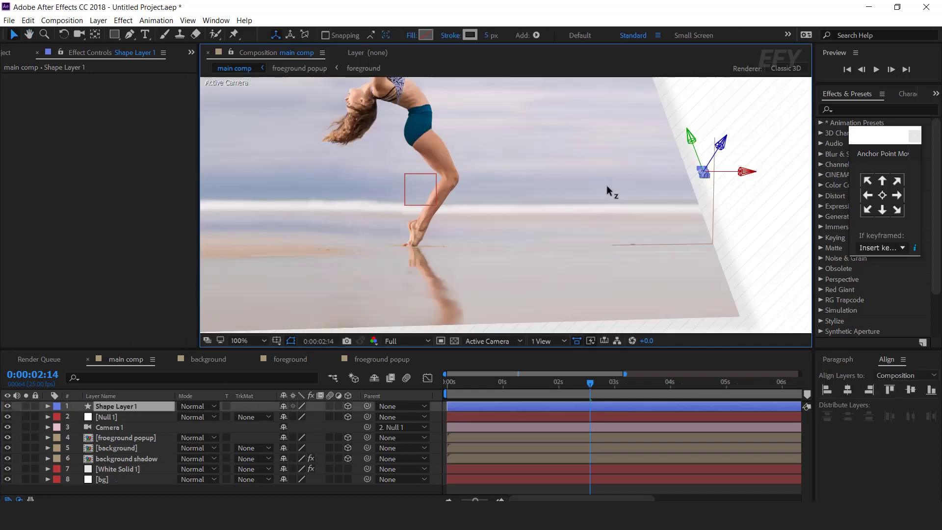
{"action": "left_click", "coordinate": [131, 406]}
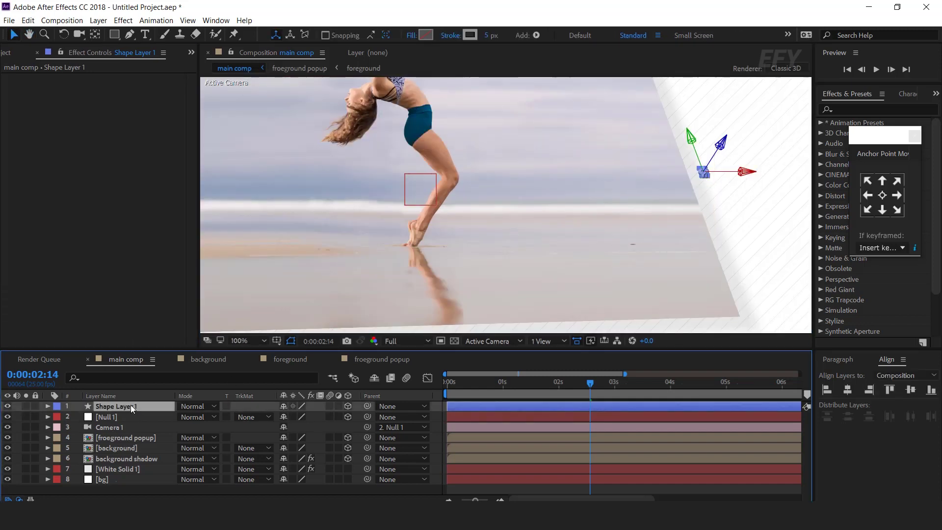
{"action": "key", "text": "ctrl+d"}
{"action": "key", "text": "h"}
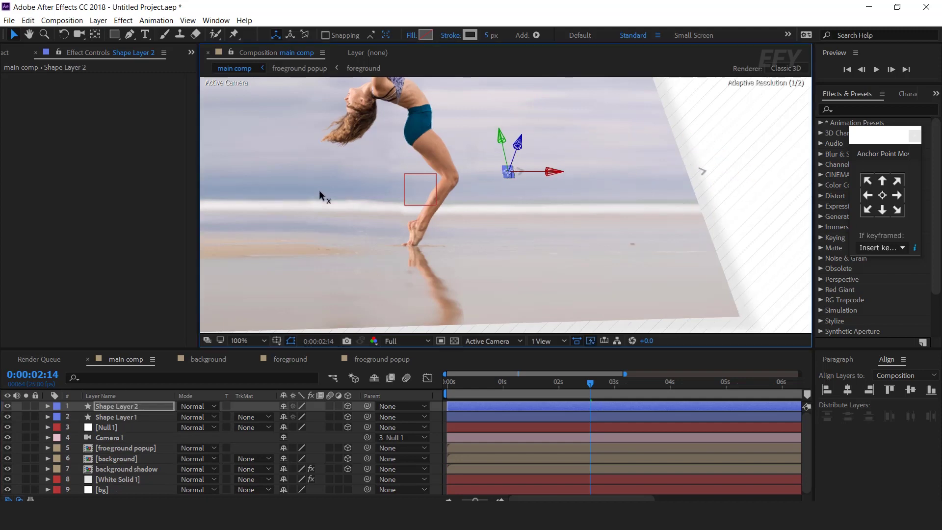
{"action": "left_click_drag", "start_coordinate": [357, 193], "coordinate": [594, 214]}
{"action": "key", "text": "v"}
{"action": "left_click_drag", "start_coordinate": [697, 193], "coordinate": [348, 185]}
{"action": "scroll", "coordinate": [673, 236], "scroll_direction": "up", "scroll_amount": 4}
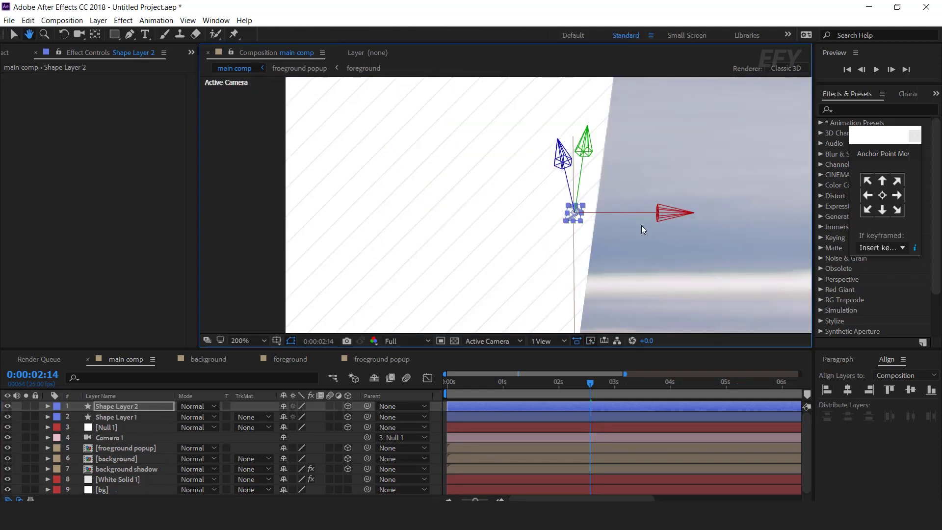
Rotate the duplicated arrowhead so that it points left, away from the photo.
{"action": "key", "text": "w"}
{"action": "left_click_drag", "start_coordinate": [654, 227], "coordinate": [589, 283]}
{"action": "key", "text": "v"}
{"action": "scroll", "coordinate": [588, 283], "scroll_direction": "down", "scroll_amount": 8}
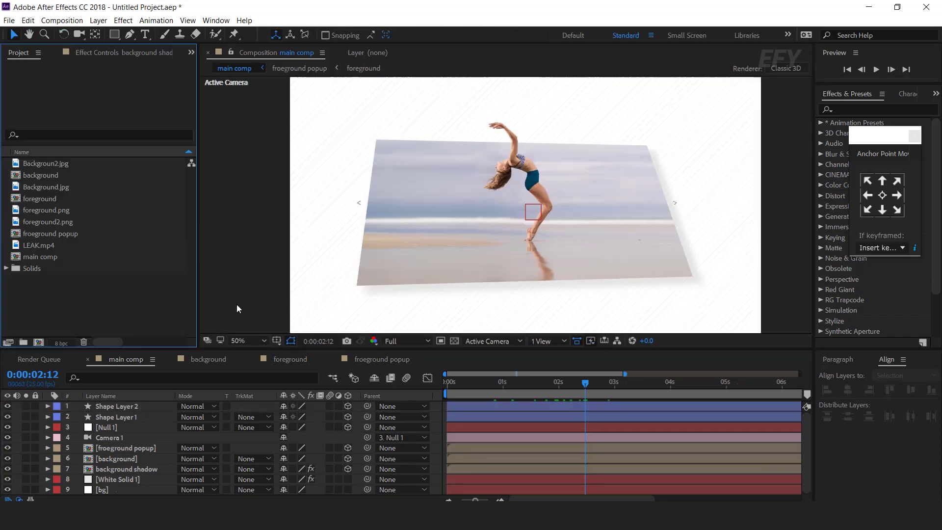
Create an adjustment layer above all layers and apply the Curves effect to it.
{"action": "right_click", "coordinate": [236, 304]}
{"action": "mouse_move", "coordinate": [363, 312]}
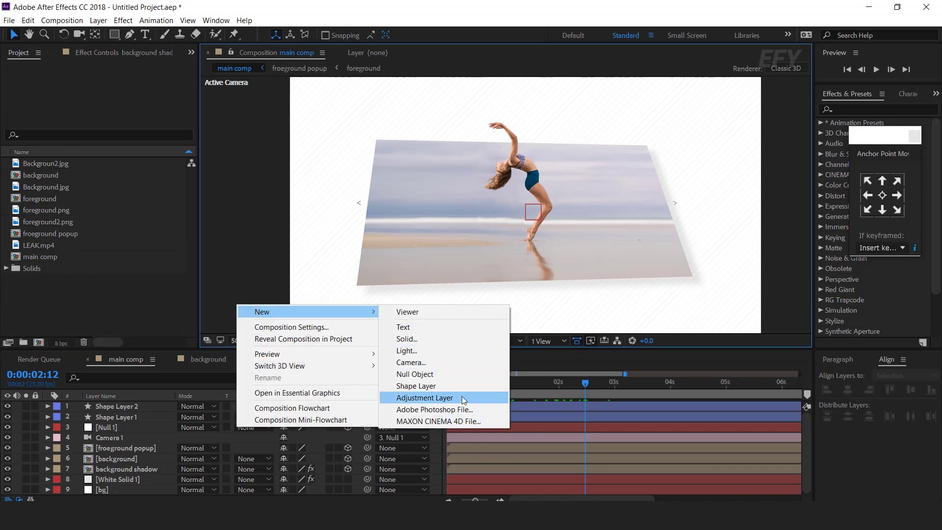
{"action": "left_click", "coordinate": [447, 398]}
{"action": "key", "text": "ctrl+space"}
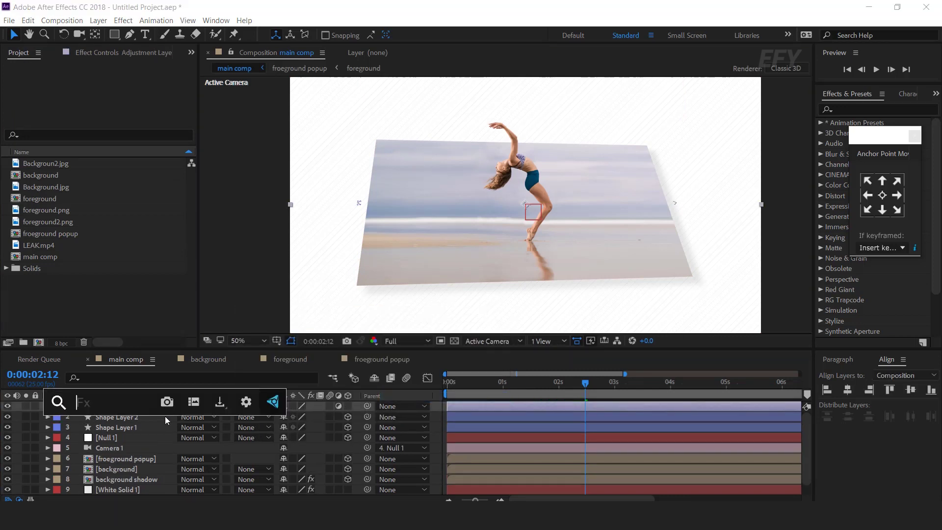
{"action": "type", "text": "cur"}
{"action": "key", "text": "Return"}
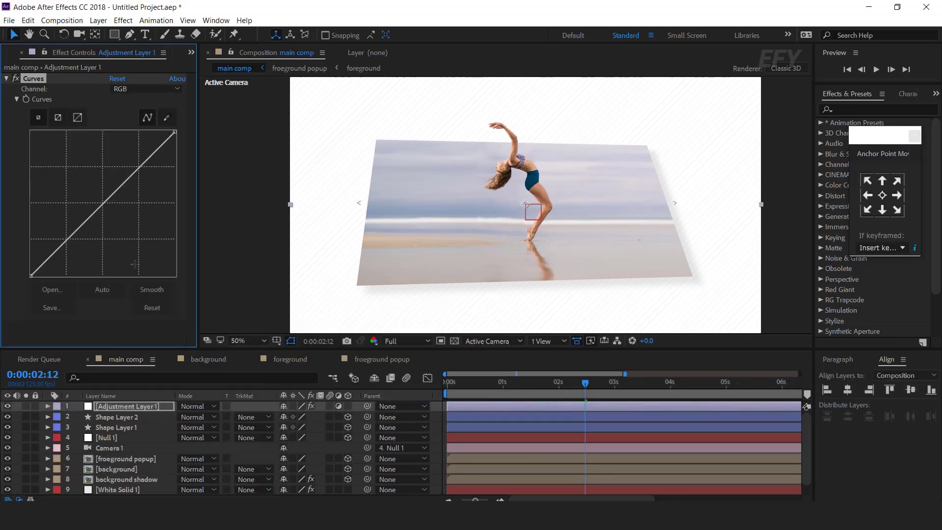
Shape the RGB curve into a gentle S, lowering the shadows and raising the highlights.
{"action": "left_click_drag", "start_coordinate": [70, 239], "coordinate": [73, 240]}
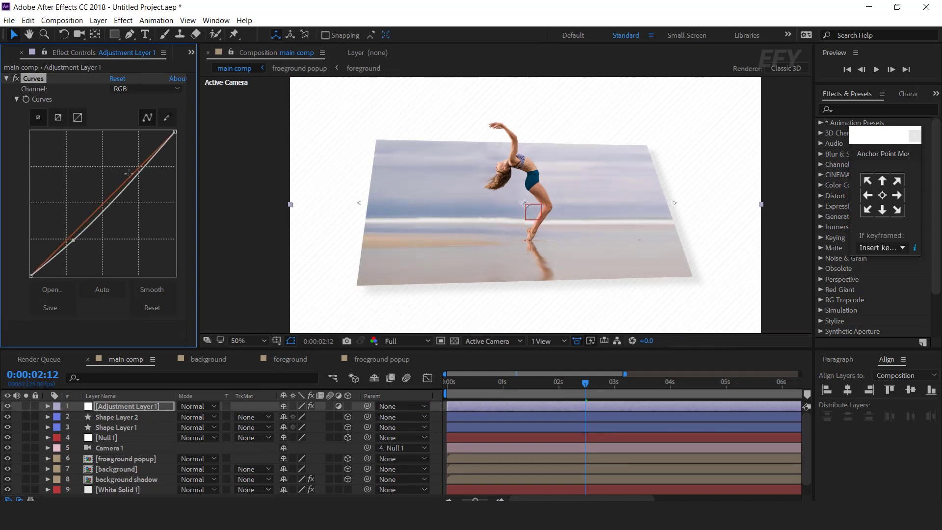
{"action": "left_click_drag", "start_coordinate": [141, 170], "coordinate": [133, 169]}
{"action": "left_click_drag", "start_coordinate": [72, 240], "coordinate": [73, 244]}
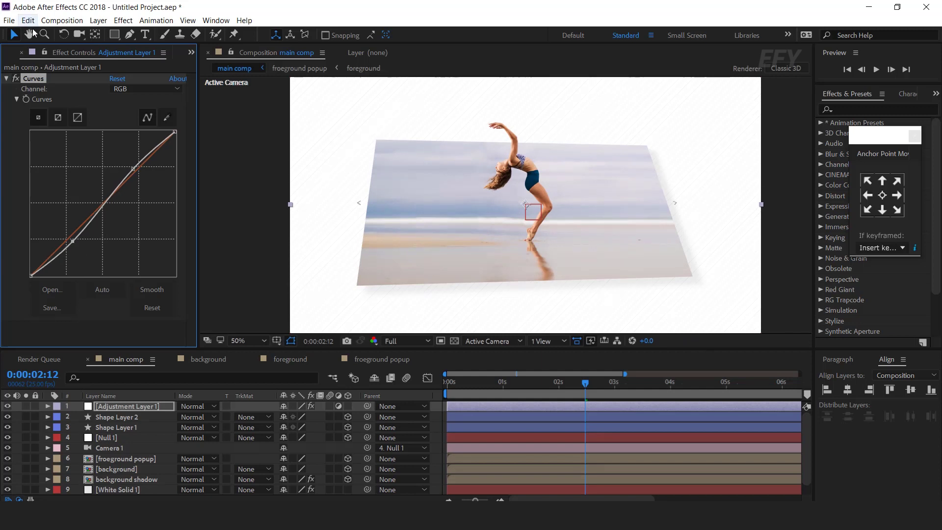
{"action": "left_click", "coordinate": [6, 79]}
Place LEAK.mp4 as the uppermost layer of main comp, set its blending mode to Screen, and preview the animation.
{"action": "key", "text": "ctrl+0"}
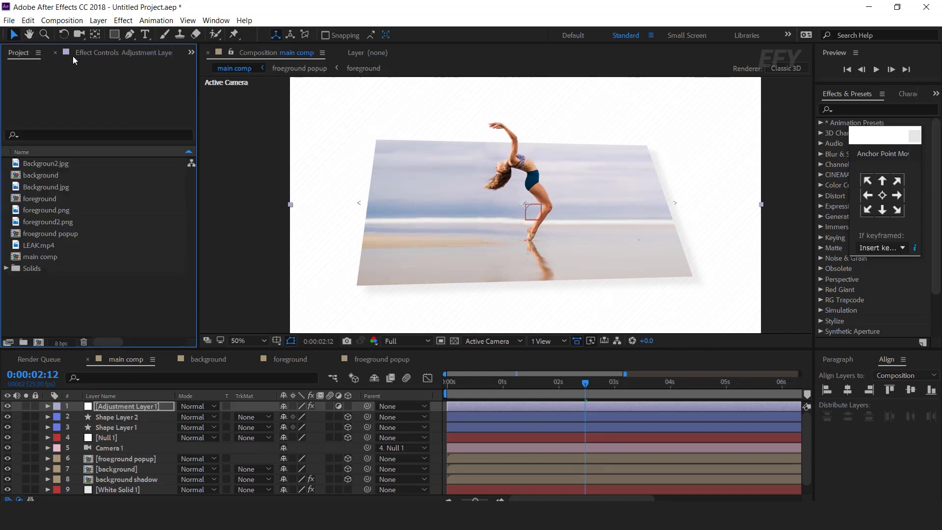
{"action": "left_click", "coordinate": [33, 245]}
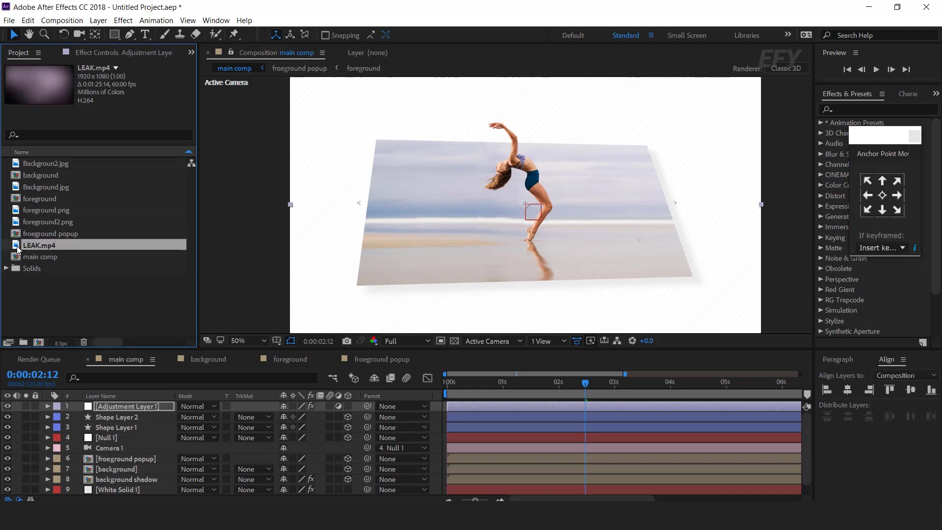
{"action": "left_click_drag", "start_coordinate": [17, 248], "coordinate": [142, 405]}
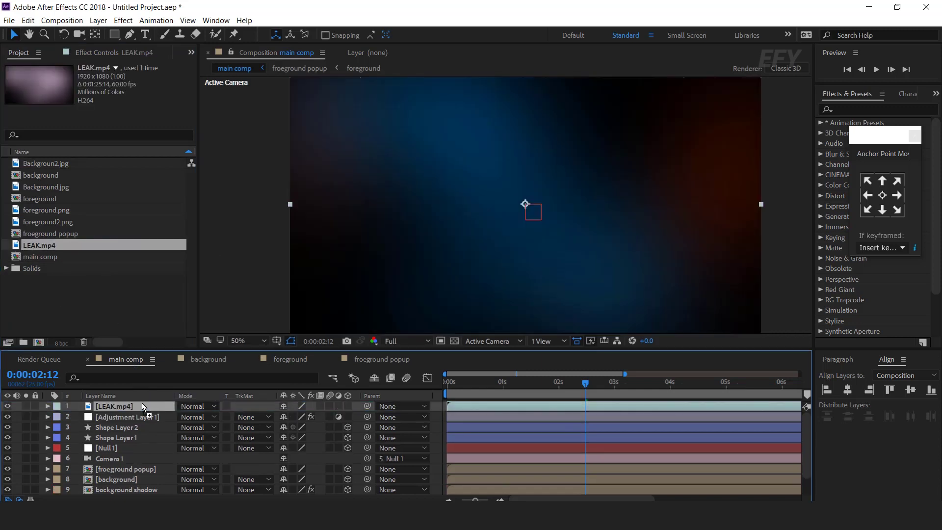
{"action": "left_click", "coordinate": [210, 406]}
{"action": "left_click", "coordinate": [225, 203]}
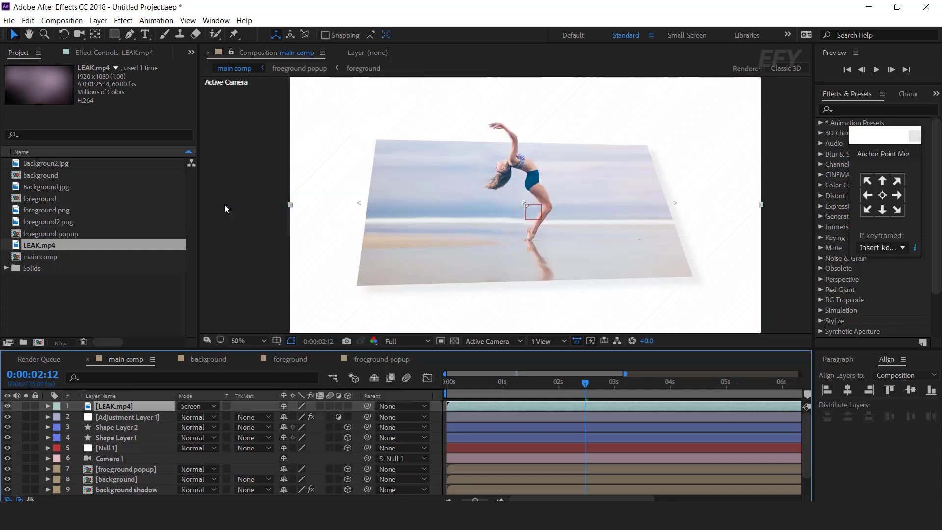
{"action": "key", "text": "space"}
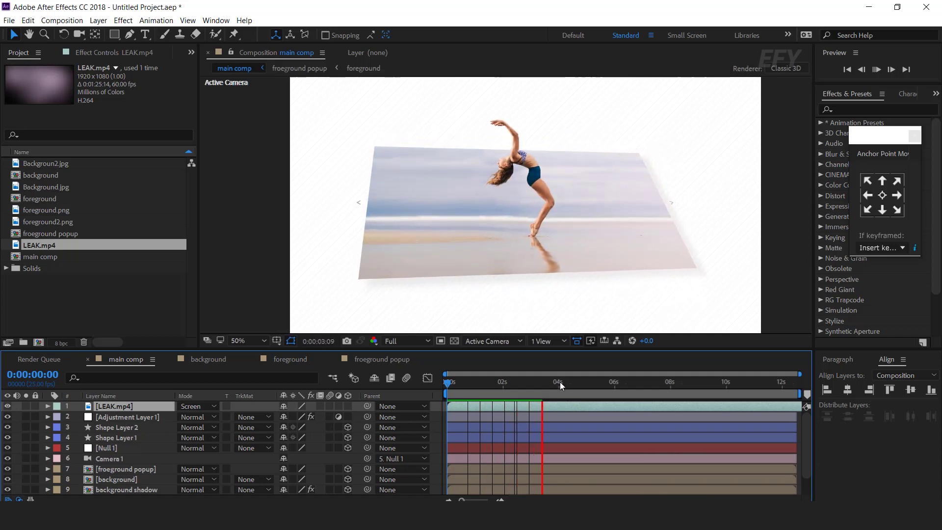
Pre-compose all main comp layers into a composition named scene 1 and preview it from the start.
{"action": "left_click_drag", "start_coordinate": [601, 381], "coordinate": [678, 383]}
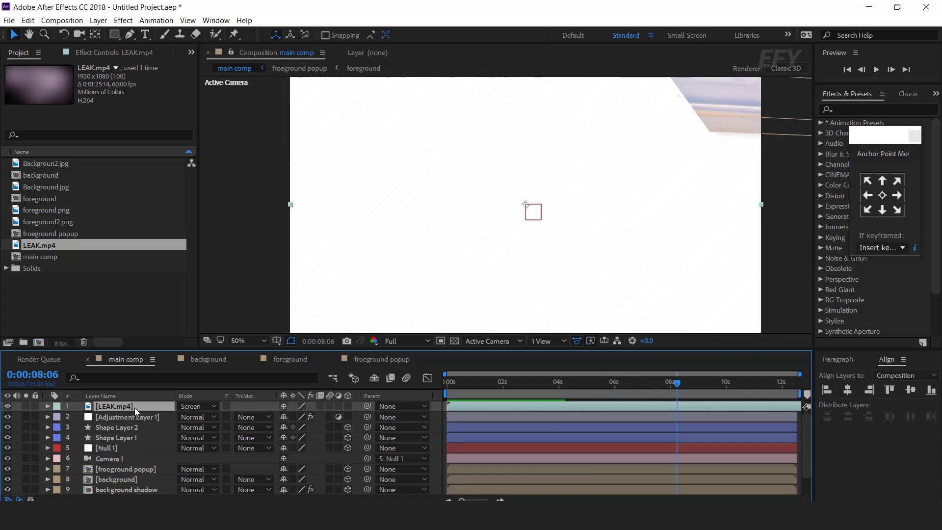
{"action": "key", "text": "ctrl+a"}
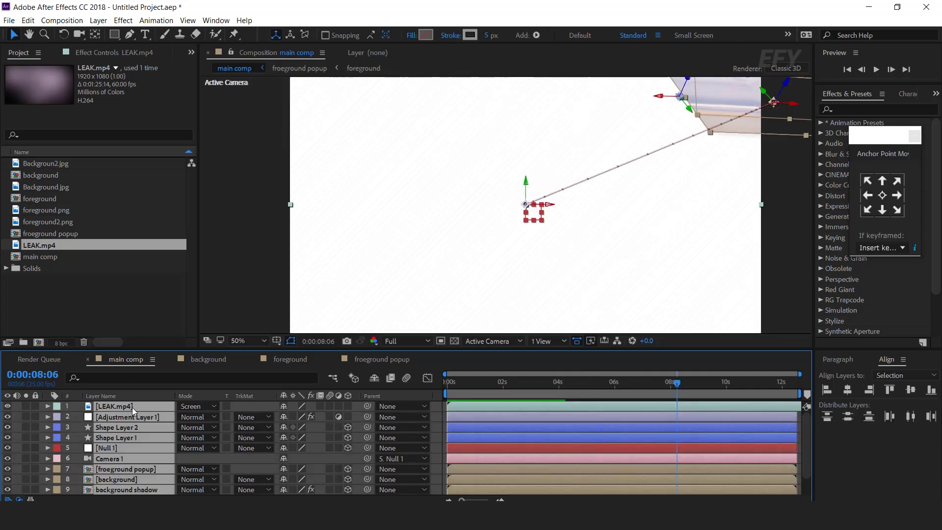
{"action": "right_click", "coordinate": [132, 407]}
{"action": "left_click", "coordinate": [147, 412]}
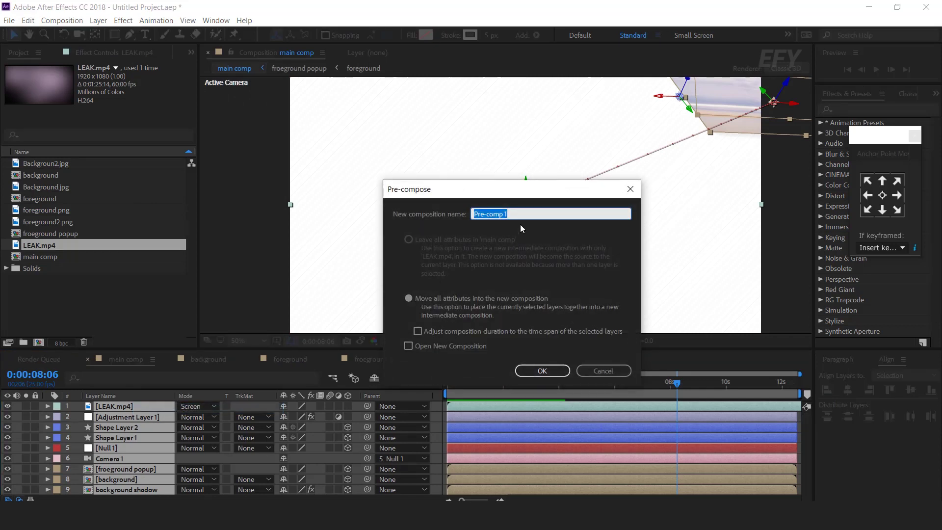
{"action": "type", "text": "scene 1"}
{"action": "key", "text": "Return"}
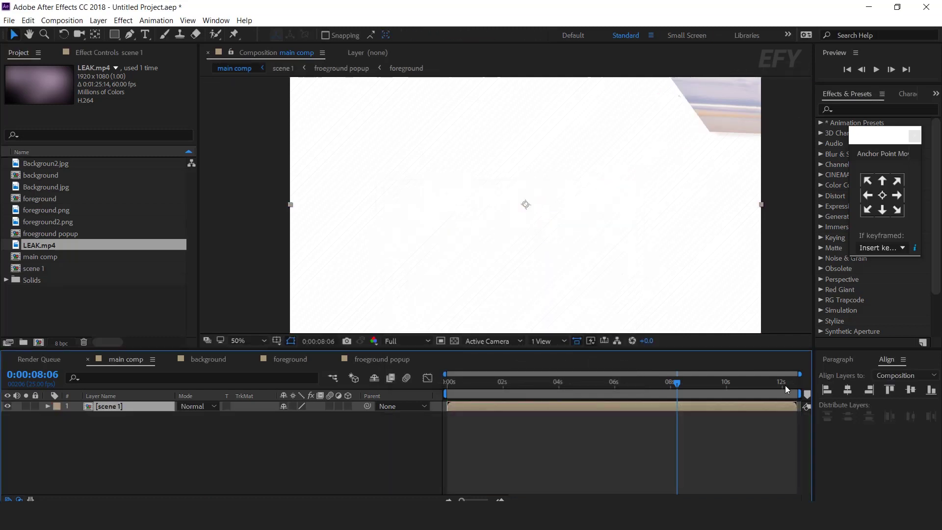
{"action": "key", "text": "Home"}
{"action": "key", "text": "space"}
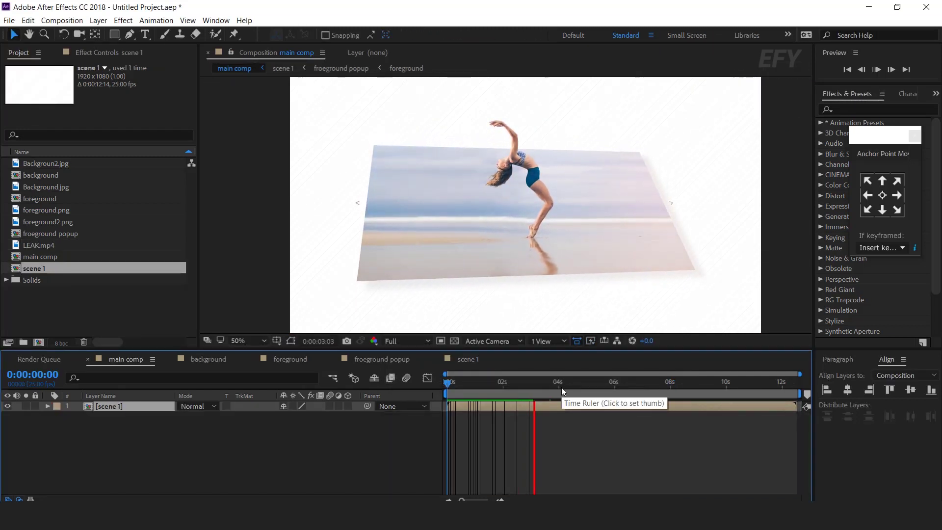
Scrub main comp to 0:00:04:16, and review Null 1's animated camera move in scene 2 through its last position keyframe.
{"action": "mouse_move", "coordinate": [581, 385]}
{"action": "left_mouse_down"}
{"action": "mouse_move", "coordinate": [594, 382]}
{"action": "mouse_move", "coordinate": [576, 383]}
{"action": "left_mouse_up"}
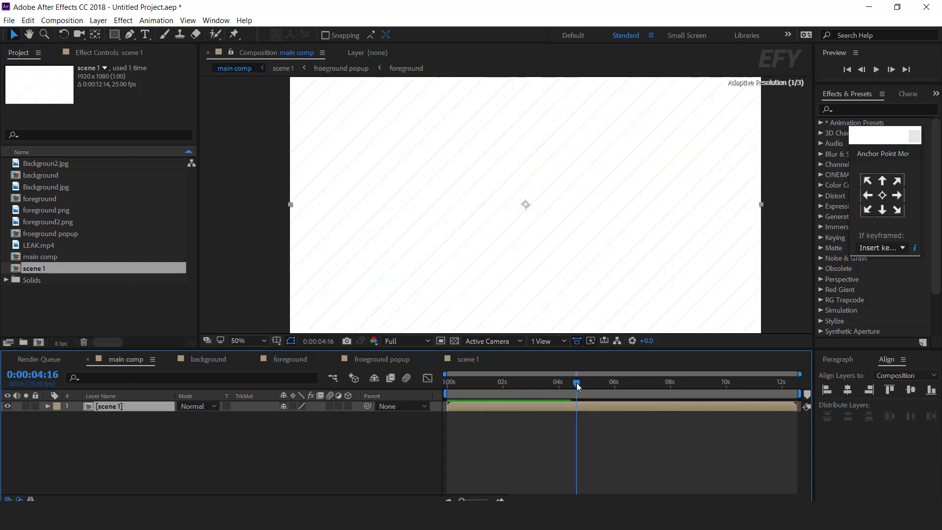
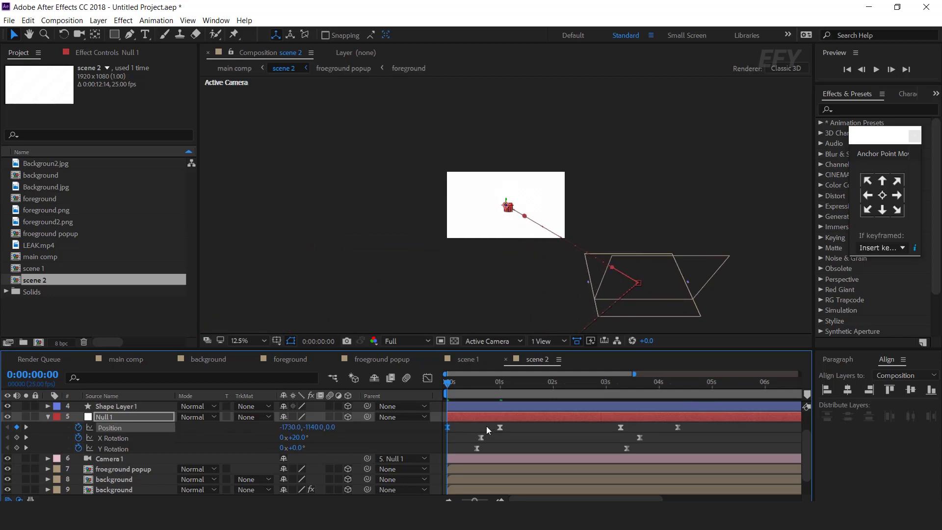
{"action": "left_click", "coordinate": [671, 384]}
{"action": "left_click", "coordinate": [26, 427]}
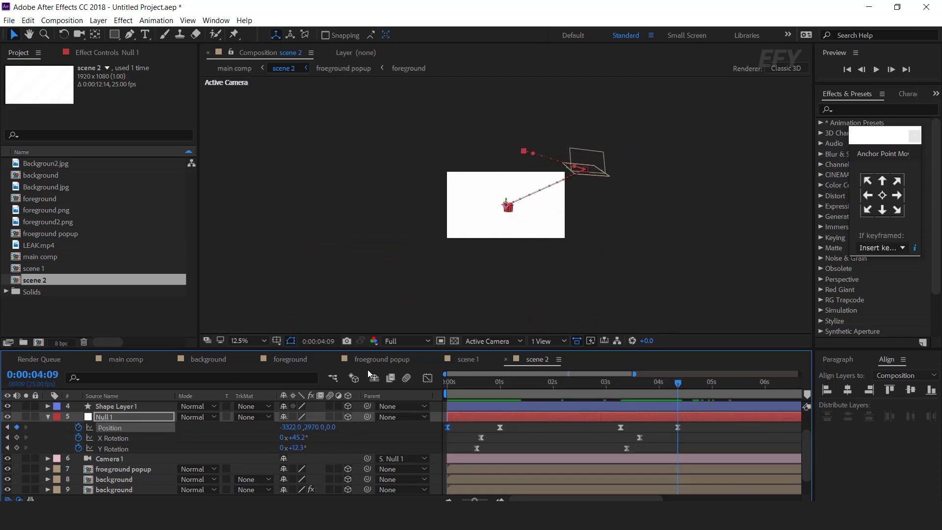
{"action": "left_click_drag", "start_coordinate": [614, 384], "coordinate": [661, 384]}
{"action": "key", "text": "period"}
{"action": "left_click_drag", "start_coordinate": [455, 384], "coordinate": [537, 380]}
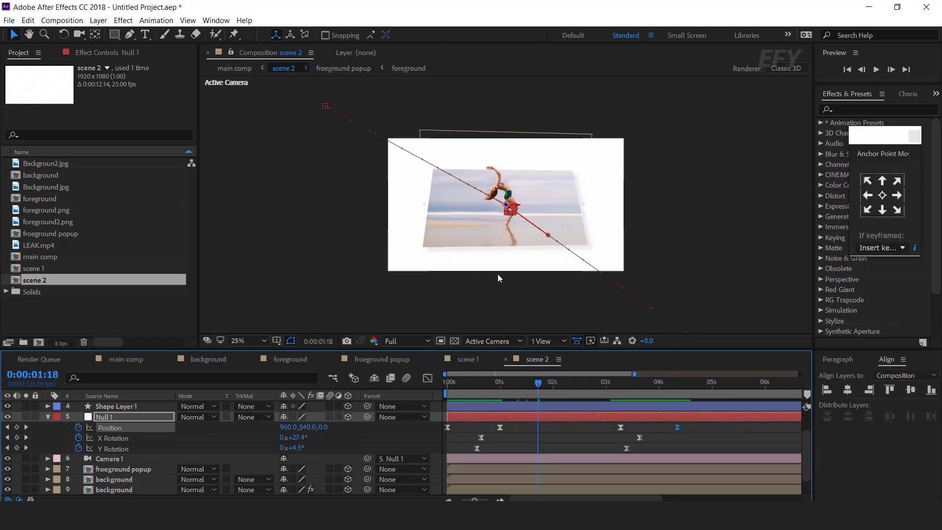
{"action": "left_click", "coordinate": [49, 417]}
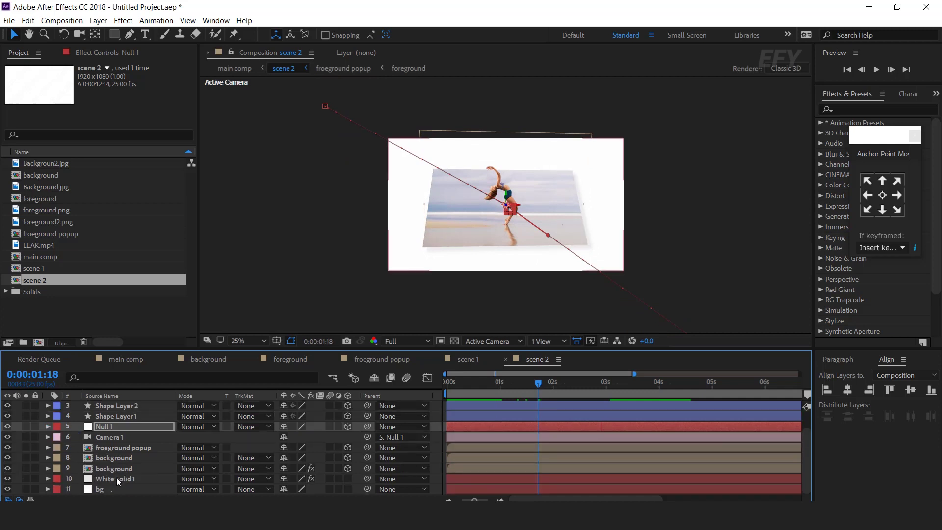
Duplicate the background composition and replace the background layer directly beneath froeground popup in scene 2 with the duplicate.
{"action": "left_click", "coordinate": [74, 308]}
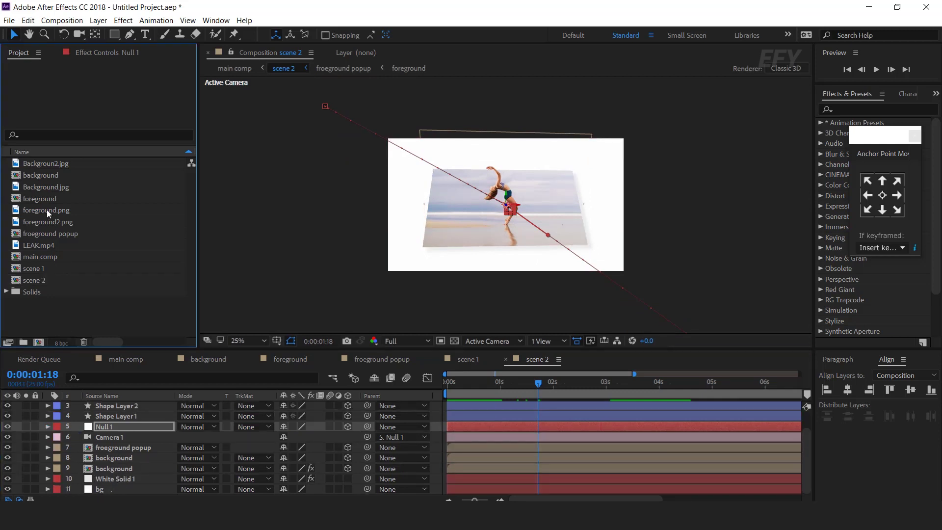
{"action": "left_click", "coordinate": [35, 176]}
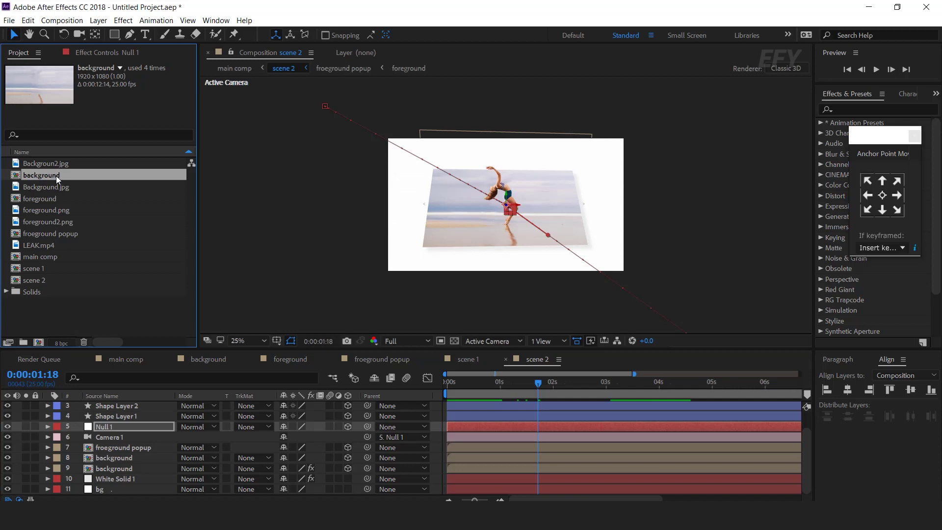
{"action": "key", "text": "ctrl+d"}
{"action": "left_click", "coordinate": [118, 458]}
{"action": "left_click_drag", "start_coordinate": [54, 187], "coordinate": [123, 470]}
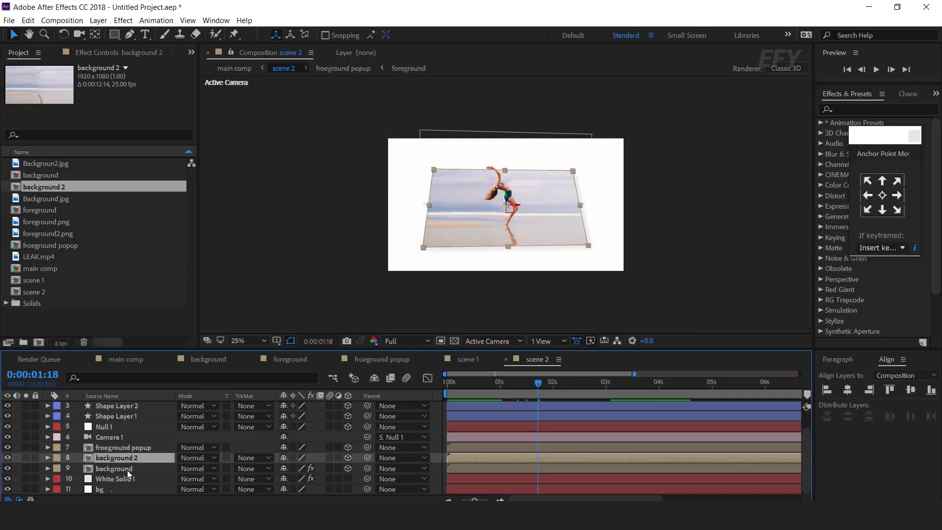
Duplicate the froeground popup composition and replace the froeground popup layer in scene 2 with the duplicate.
{"action": "left_click", "coordinate": [126, 446]}
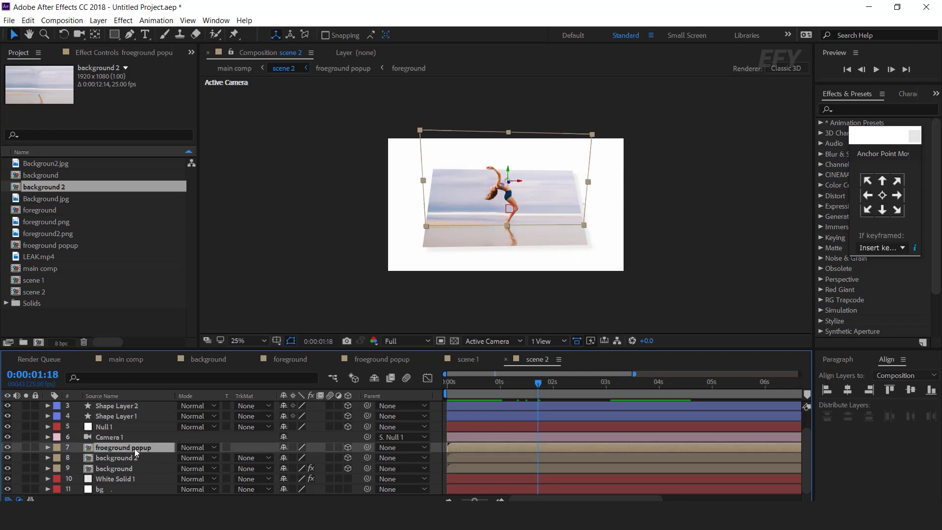
{"action": "left_click", "coordinate": [72, 256]}
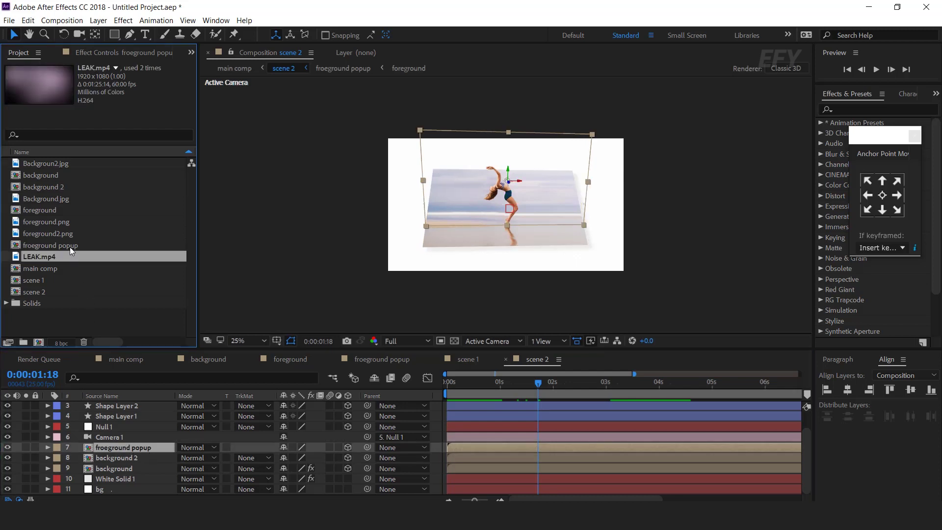
{"action": "left_click", "coordinate": [68, 246]}
{"action": "key", "text": "ctrl+d"}
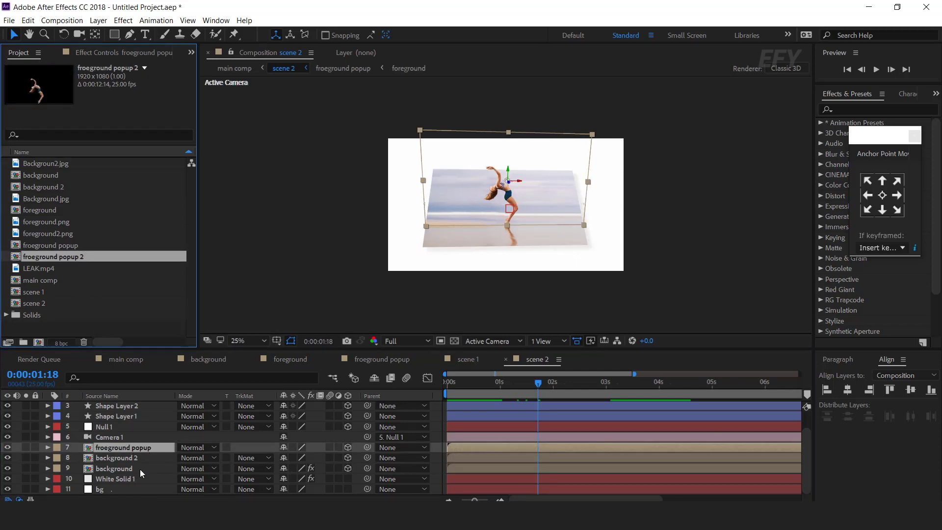
{"action": "left_click_drag", "start_coordinate": [70, 256], "coordinate": [142, 448]}
Replace the remaining original background layer above White Solid 1 in scene 2 with background 2.
{"action": "left_click", "coordinate": [125, 469]}
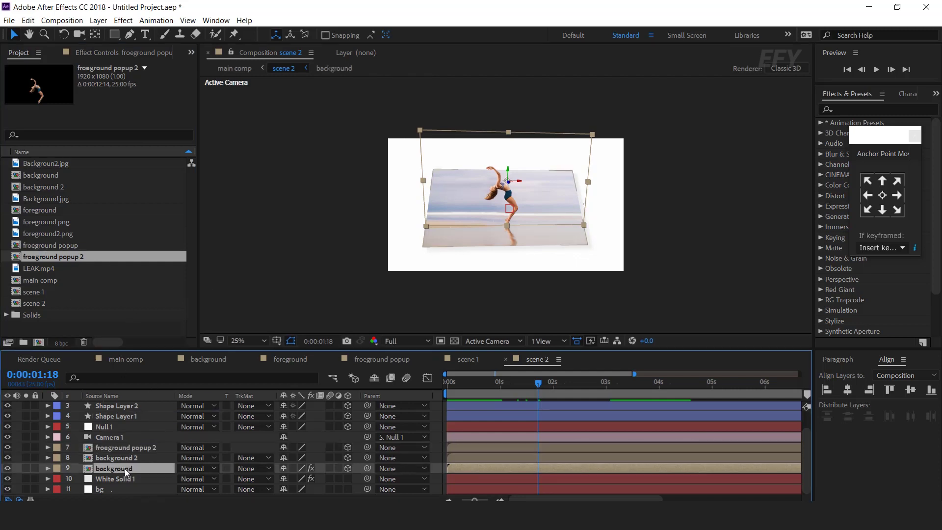
{"action": "left_click", "coordinate": [52, 188]}
{"action": "left_click_drag", "start_coordinate": [58, 185], "coordinate": [126, 470]}
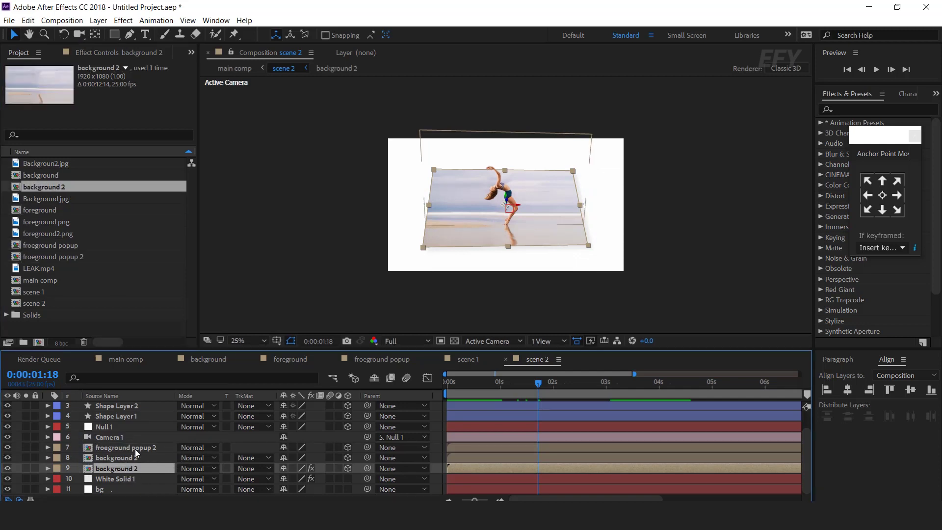
Open the background 2 composition and replace its Backgroun2.jpg layer with Background.jpg.
{"action": "left_click", "coordinate": [134, 451]}
{"action": "double_click", "coordinate": [130, 456]}
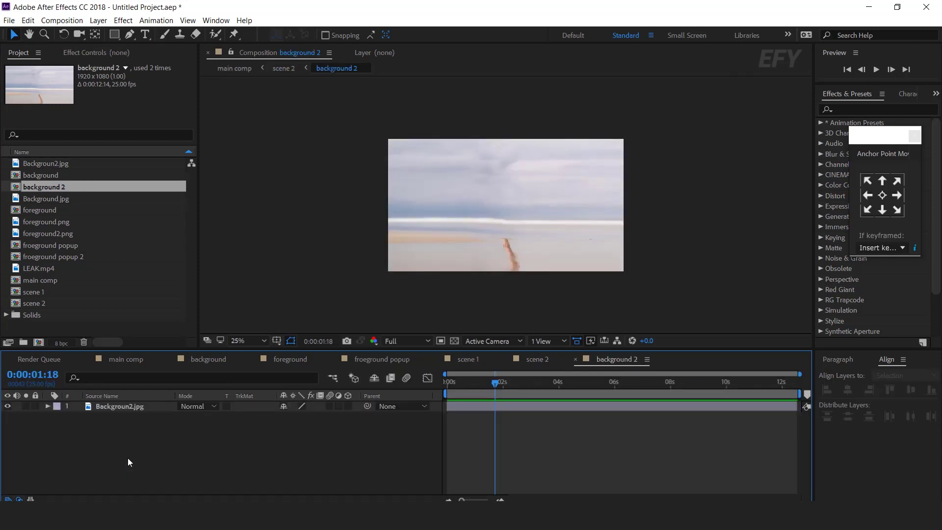
{"action": "left_click", "coordinate": [130, 405]}
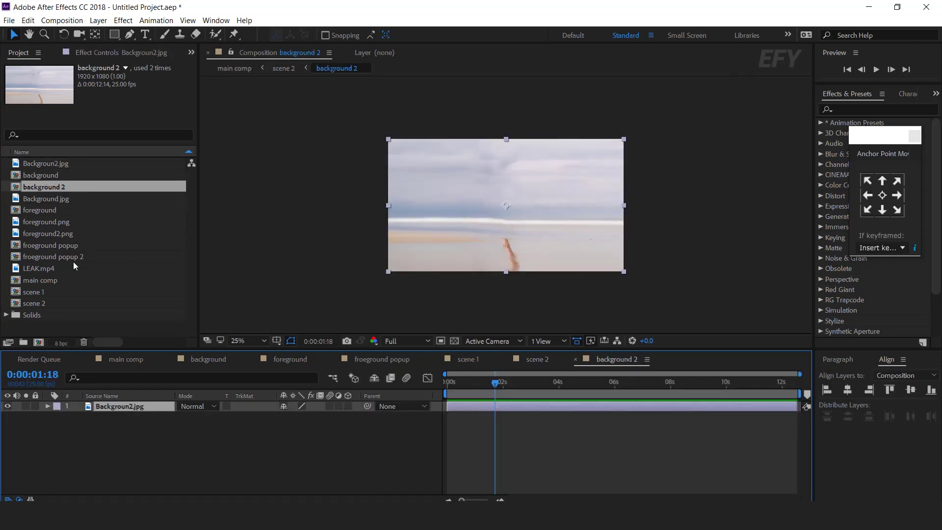
{"action": "left_click", "coordinate": [61, 201]}
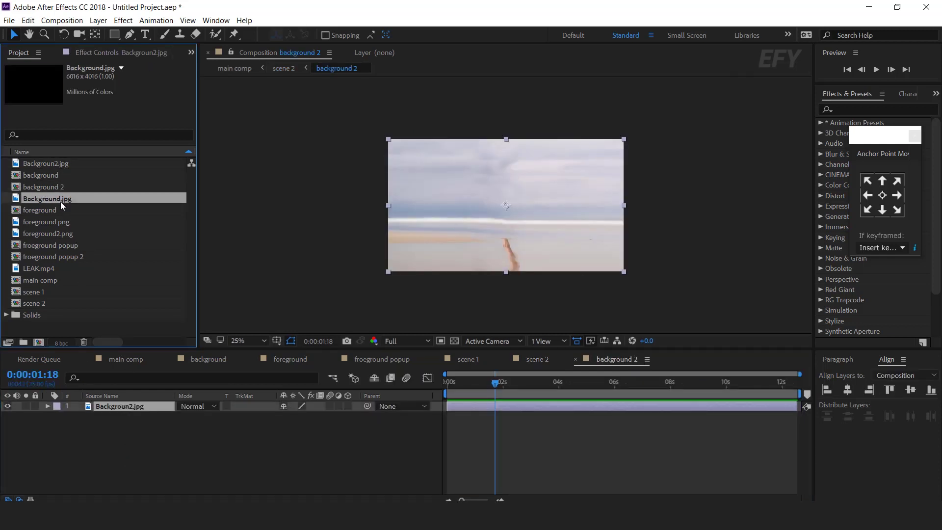
{"action": "left_click_drag", "start_coordinate": [57, 198], "coordinate": [134, 407]}
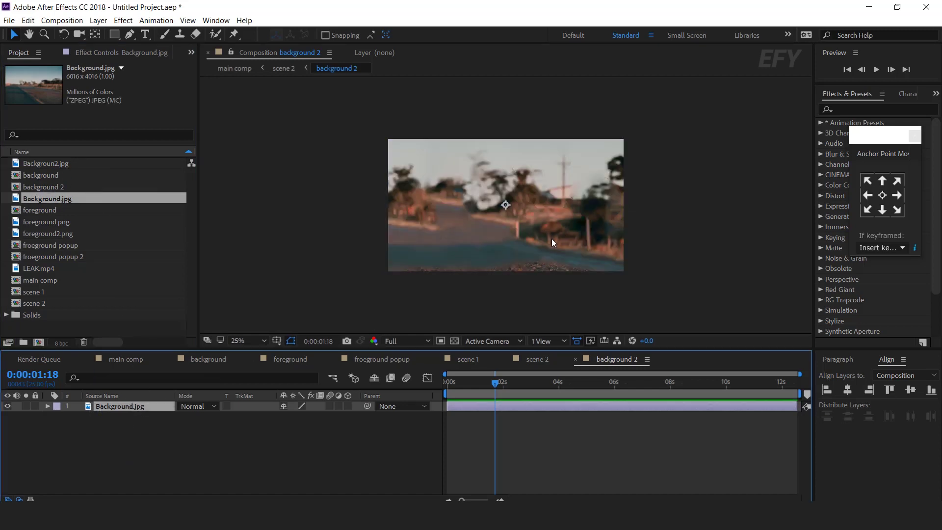
Scale the Background.jpg layer to 32.4% and shift the road photo upward so it fills the frame.
{"action": "key", "text": "s"}
{"action": "left_click_drag", "start_coordinate": [314, 417], "coordinate": [274, 422]}
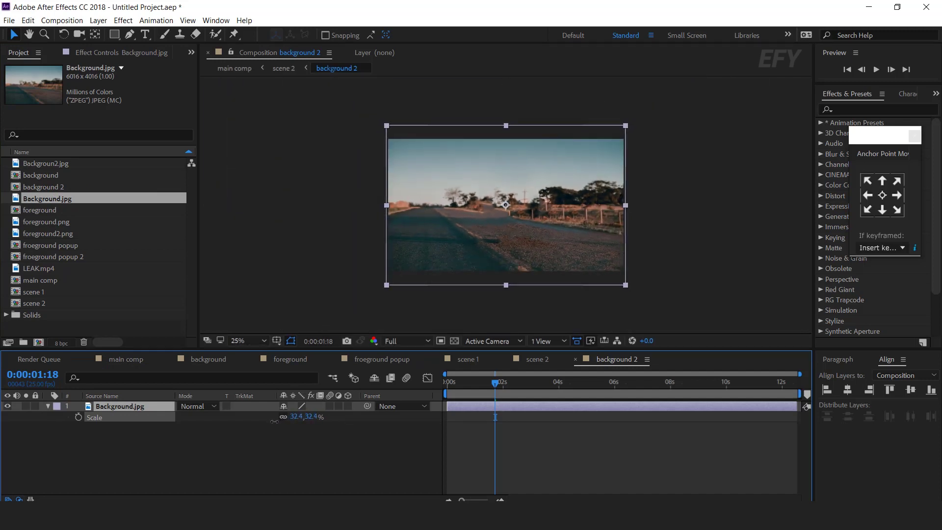
{"action": "left_click_drag", "start_coordinate": [572, 219], "coordinate": [573, 208]}
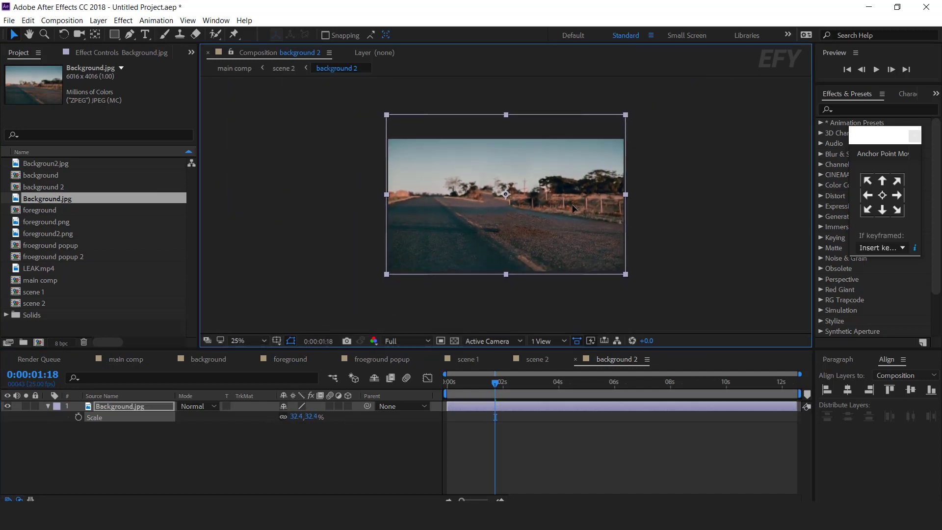
{"action": "left_click", "coordinate": [311, 458]}
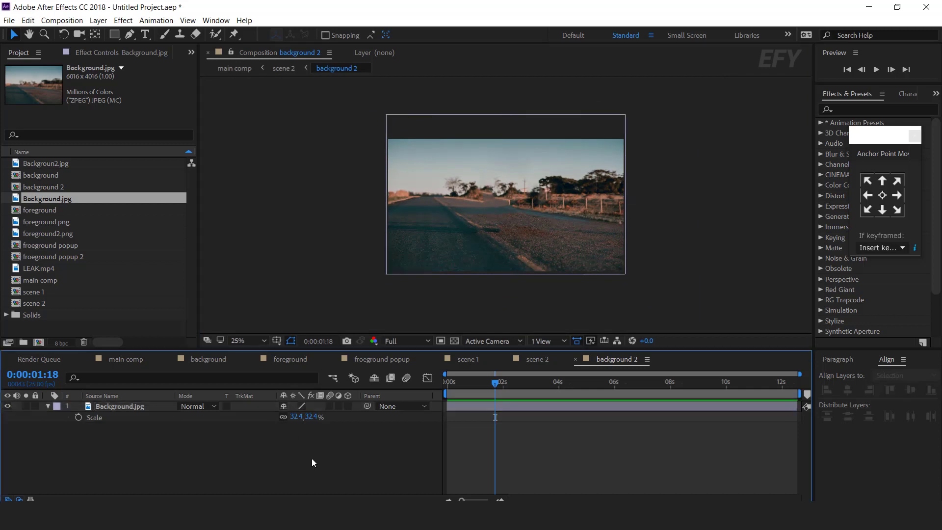
Duplicate the foreground composition and replace the foreground layer inside froeground popup 2 with the duplicate.
{"action": "left_click", "coordinate": [575, 360]}
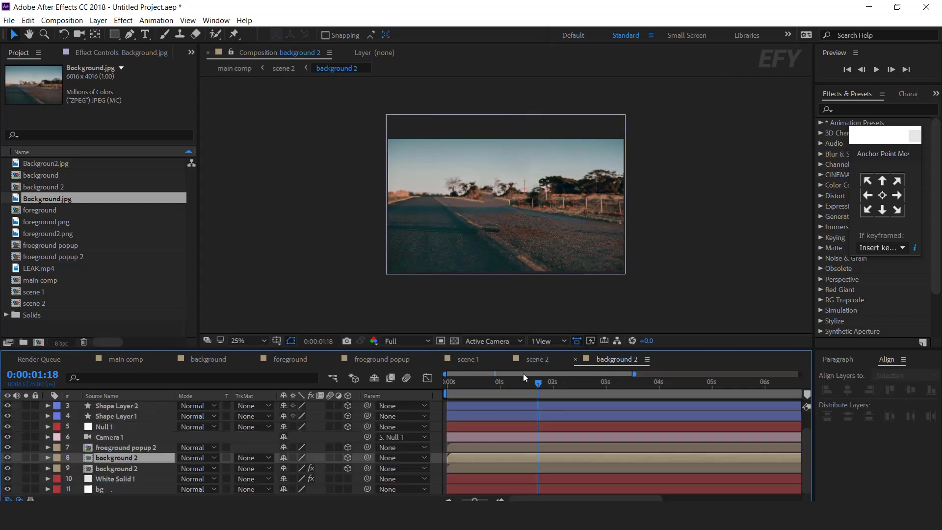
{"action": "double_click", "coordinate": [149, 446]}
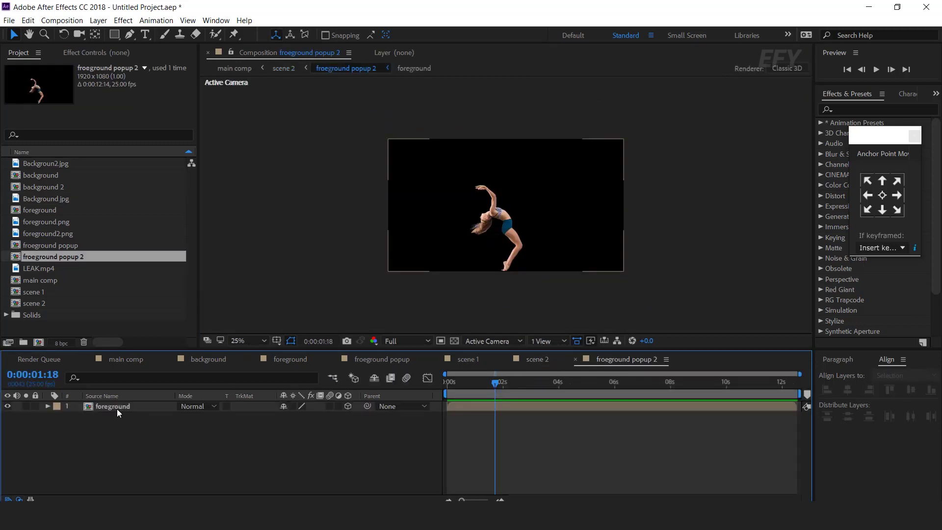
{"action": "left_click", "coordinate": [117, 408]}
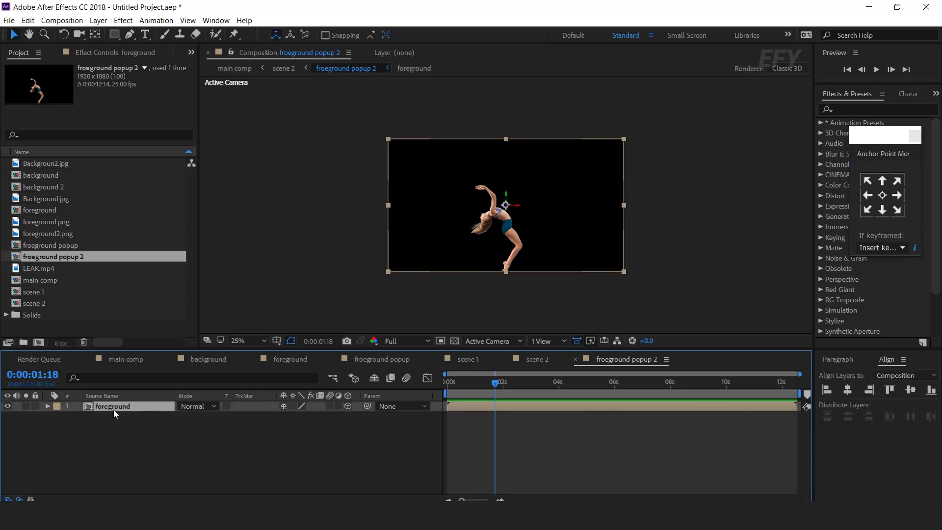
{"action": "left_click", "coordinate": [48, 210]}
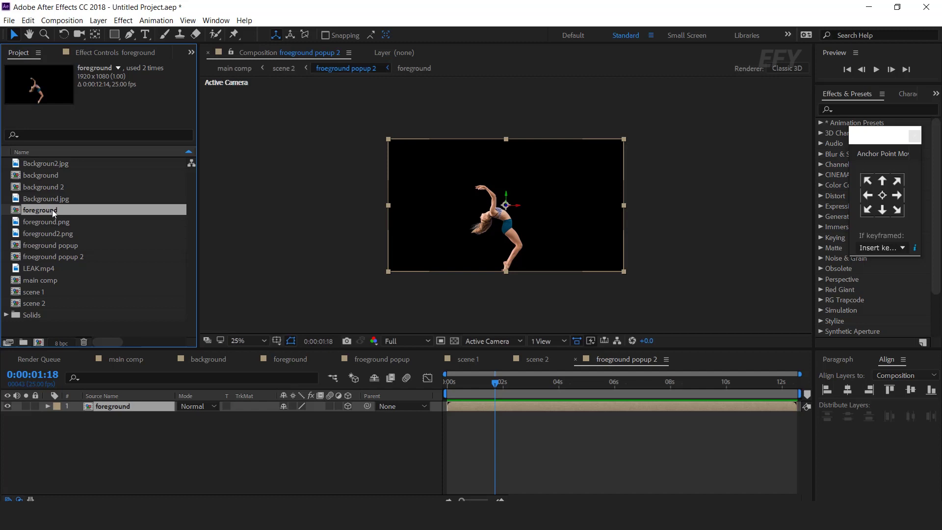
{"action": "key", "text": "ctrl+d"}
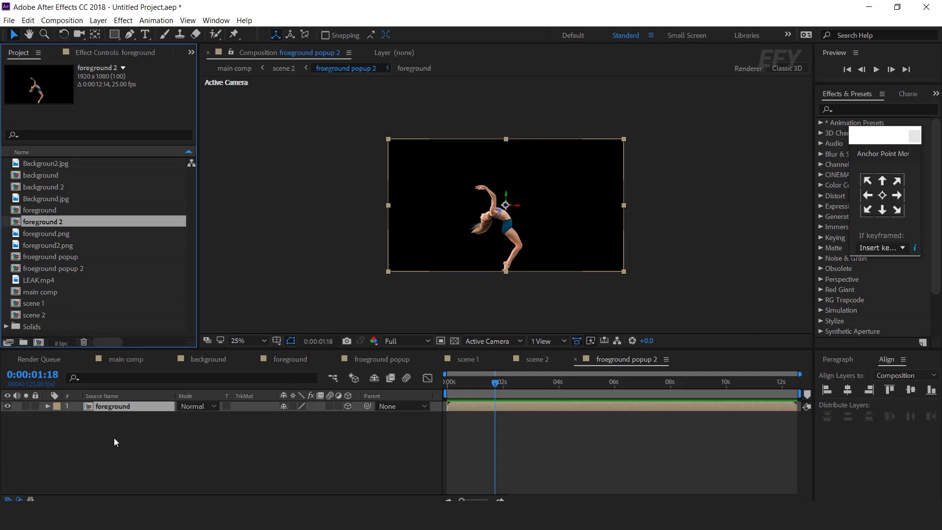
{"action": "left_click_drag", "start_coordinate": [51, 222], "coordinate": [131, 410]}
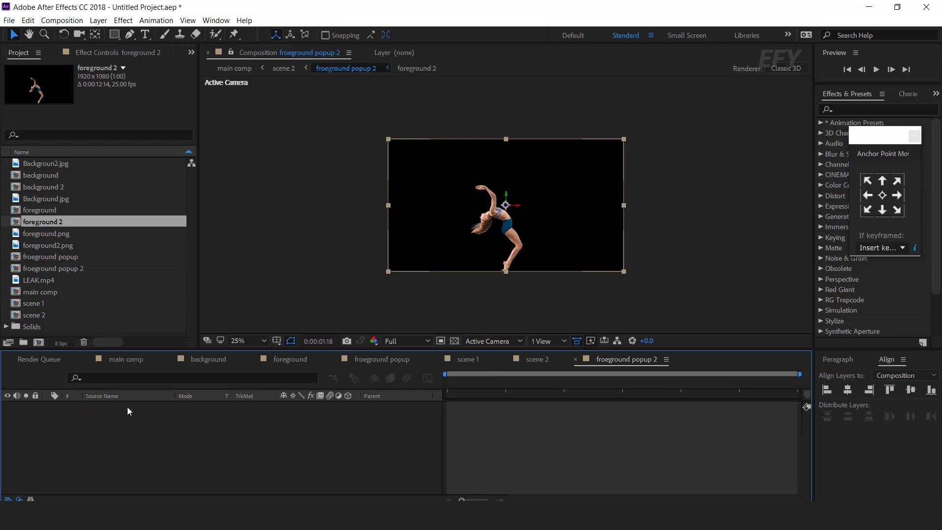
Open the foreground 2 composition and replace its dancer image with foreground.png.
{"action": "double_click", "coordinate": [127, 408]}
{"action": "left_click", "coordinate": [55, 245]}
{"action": "left_click", "coordinate": [55, 235]}
{"action": "left_click_drag", "start_coordinate": [59, 233], "coordinate": [129, 407]}
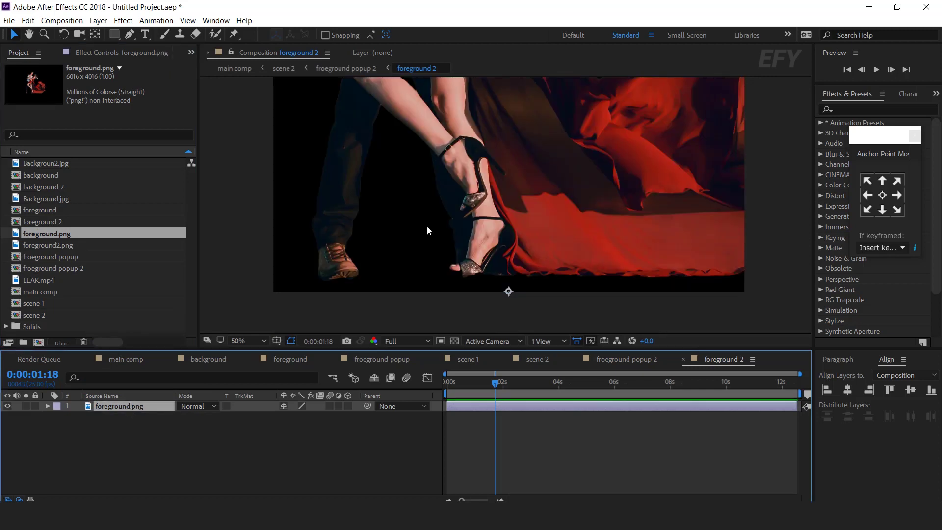
Scale the foreground.png layer of the dancing couple to 32%.
{"action": "scroll", "coordinate": [505, 207], "scroll_direction": "down", "scroll_amount": 2}
{"action": "key", "text": "s"}
{"action": "left_click_drag", "start_coordinate": [297, 416], "coordinate": [280, 422]}
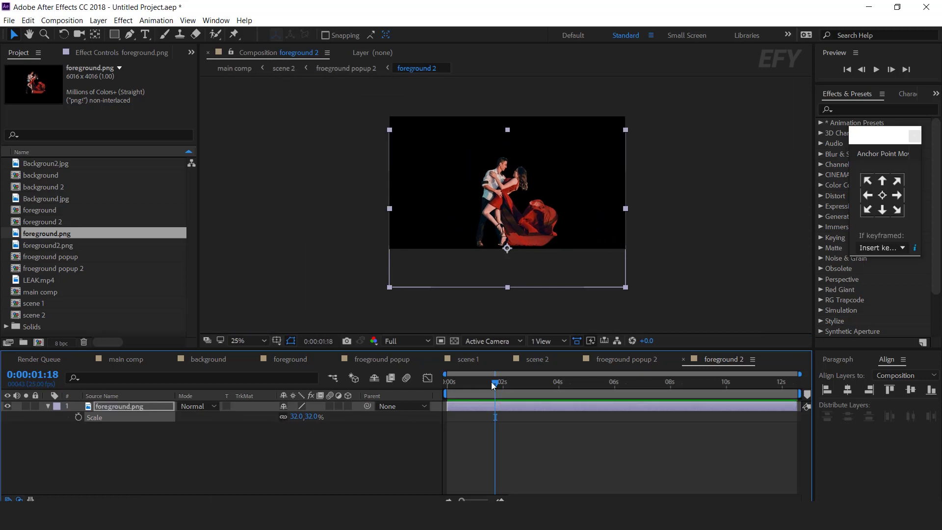
Return to scene 2, preview the couple's pop-up animation from the start, and scrub along the timeline.
{"action": "left_click", "coordinate": [536, 358]}
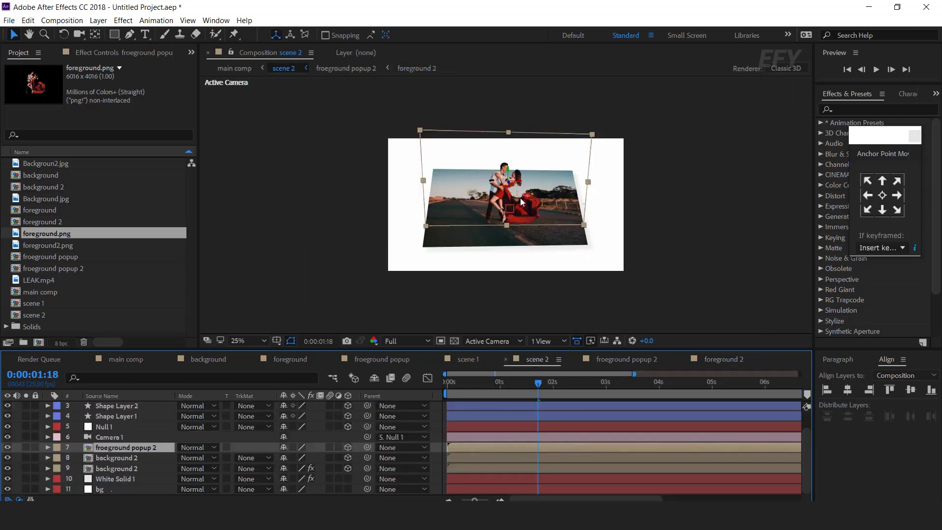
{"action": "key", "text": "period"}
{"action": "key", "text": "period"}
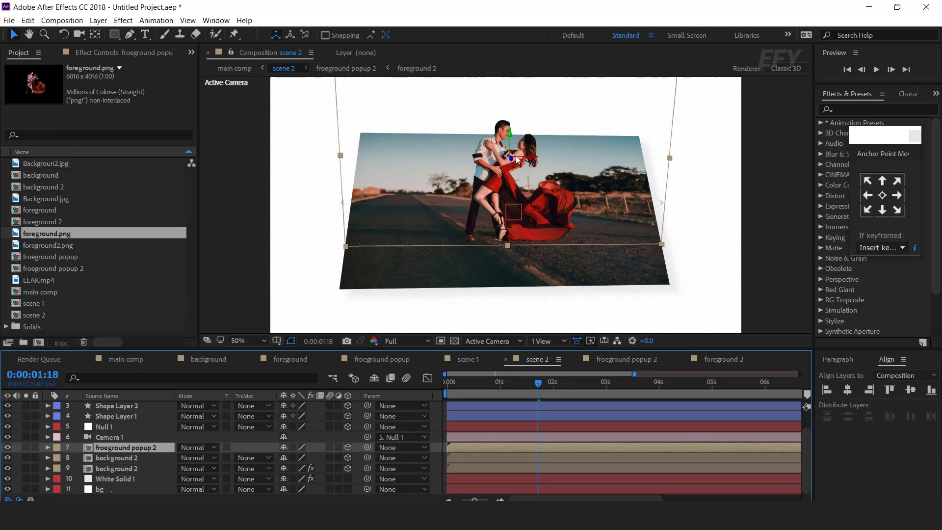
{"action": "left_click", "coordinate": [782, 284]}
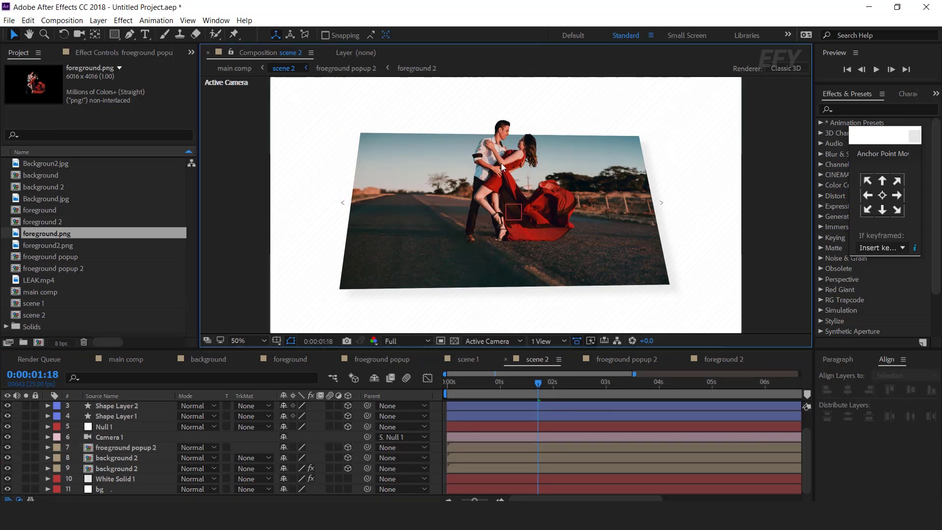
{"action": "key", "text": "Home"}
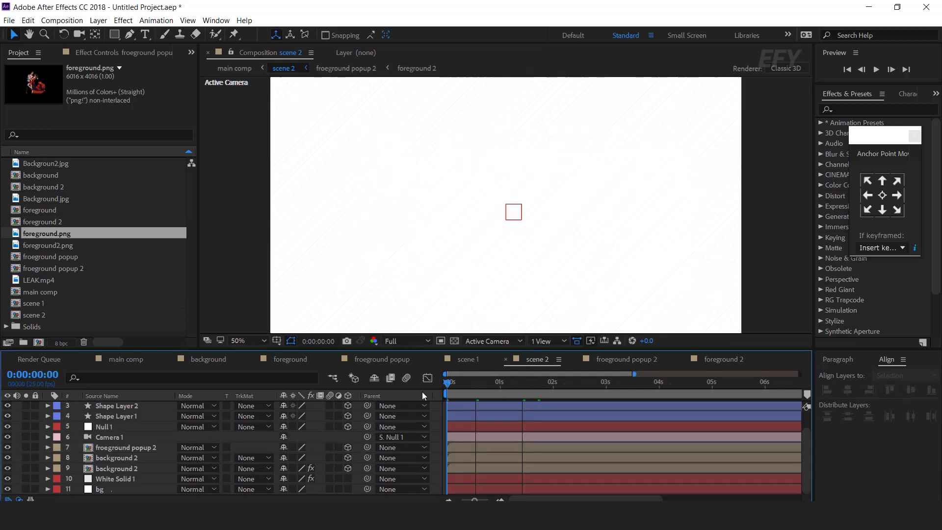
{"action": "key", "text": "space"}
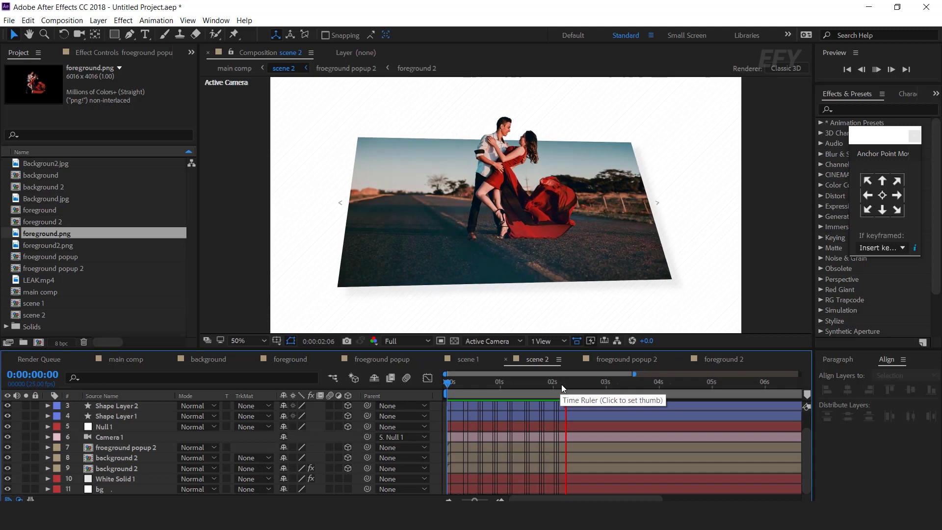
{"action": "left_click_drag", "start_coordinate": [567, 388], "coordinate": [608, 396]}
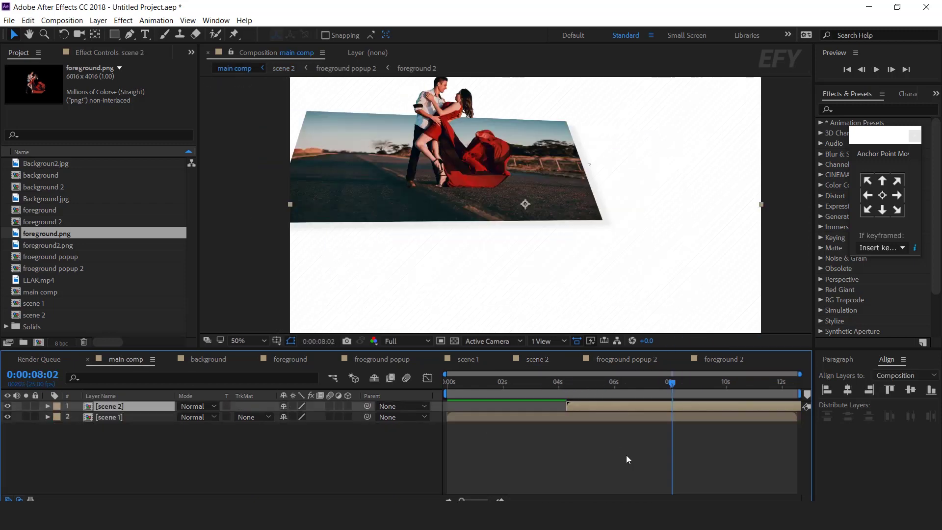